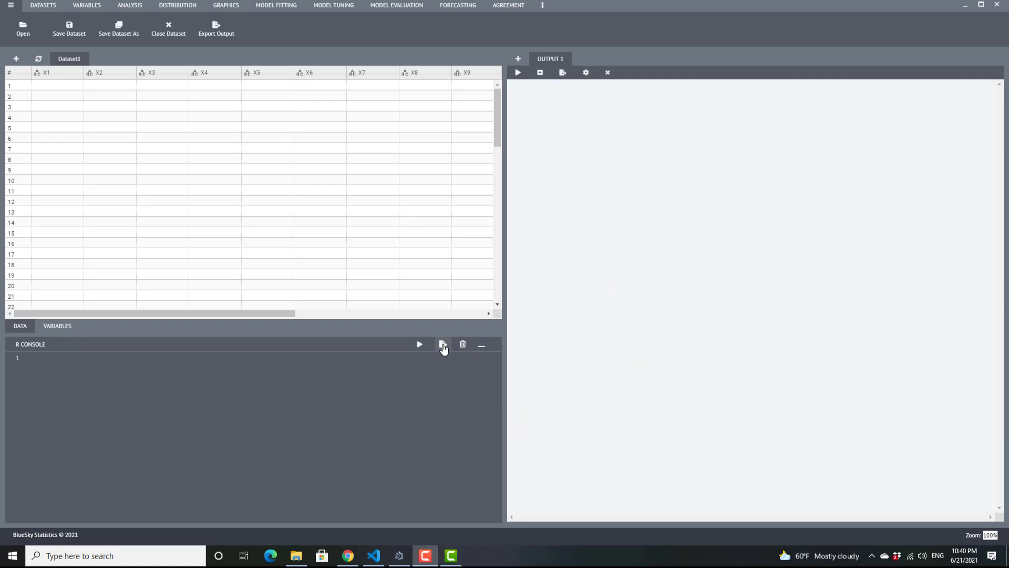
# Collapse the R console and expand it again
pyautogui.click(485, 347)
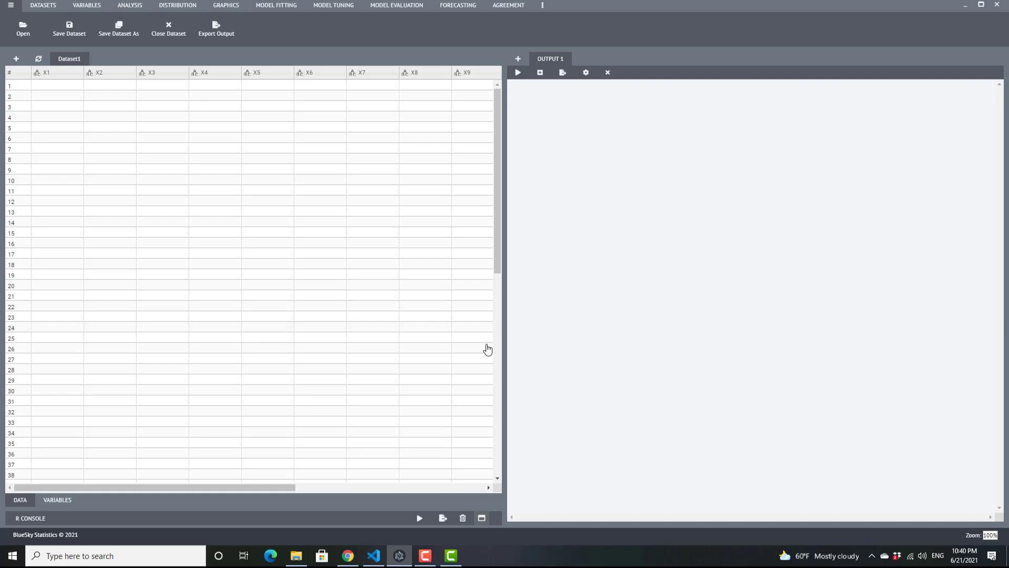
pyautogui.click(482, 518)
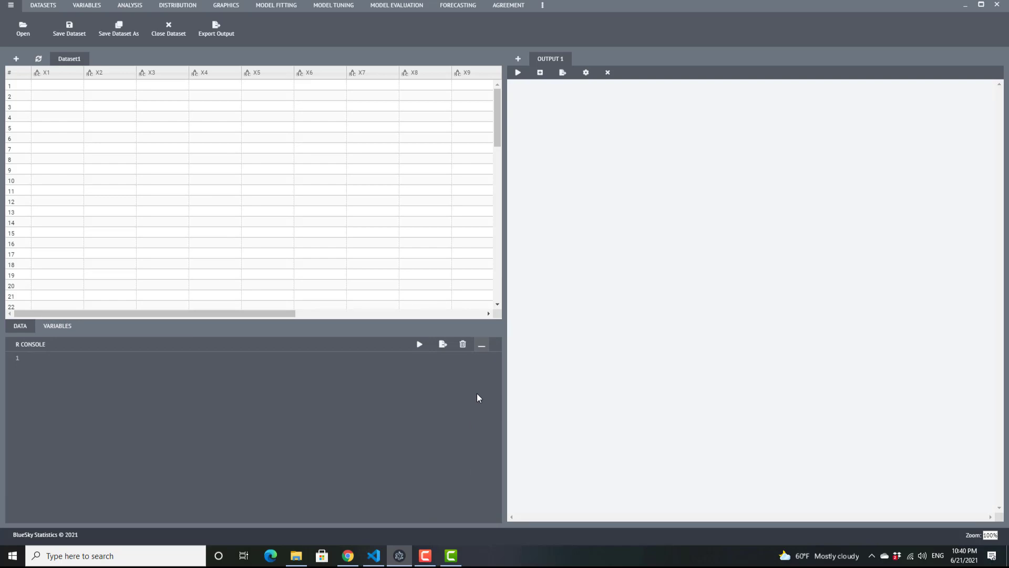
# Open the flights.RData dataset from the Sample R Datasets (RData) folder
pyautogui.click(22, 27)
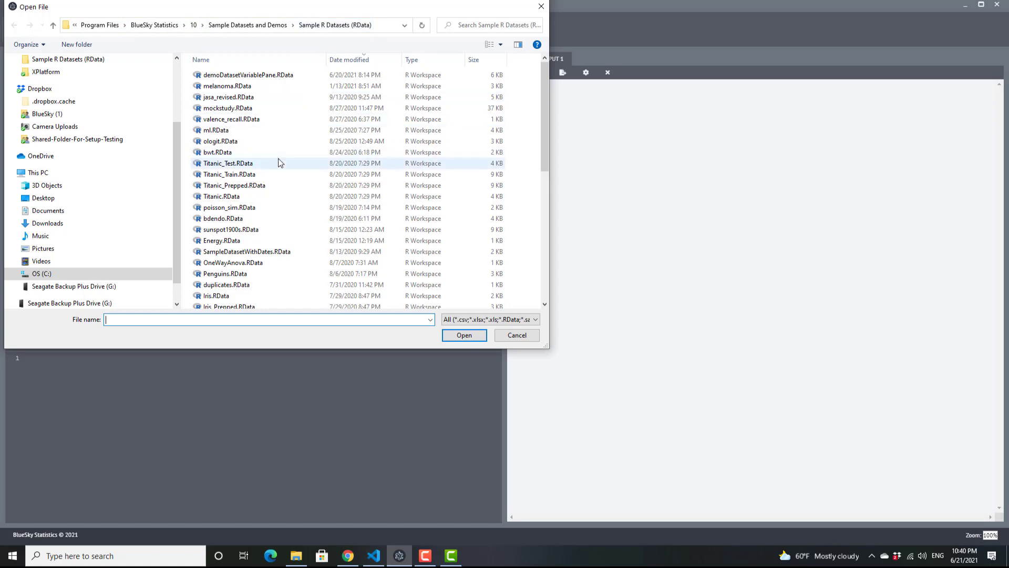
pyautogui.click(220, 153)
pyautogui.scroll(-12, 220, 211)
pyautogui.click(221, 148)
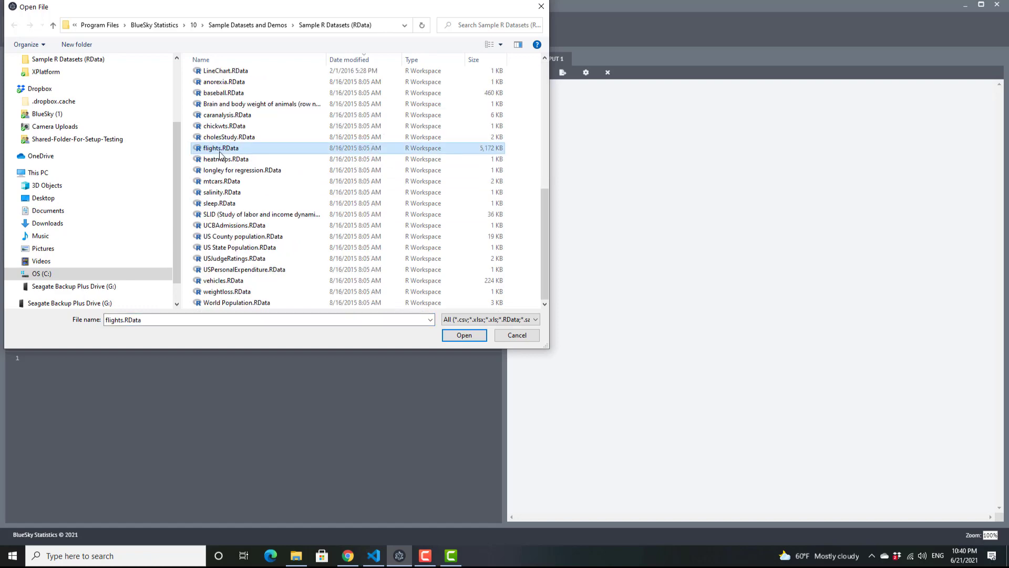
pyautogui.click(465, 336)
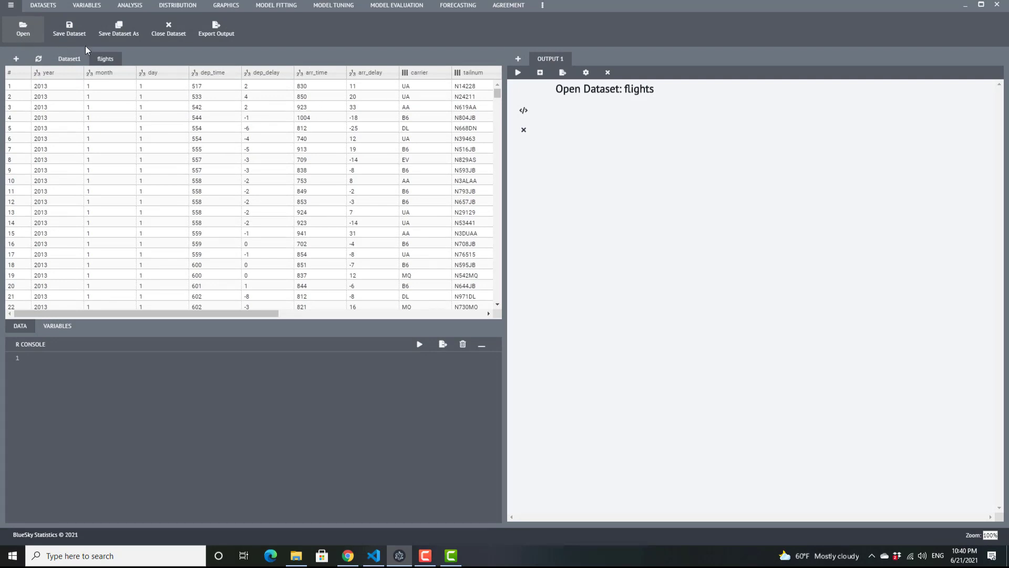
# Check which file types can be chosen when opening a dataset
pyautogui.click(22, 30)
pyautogui.click(531, 321)
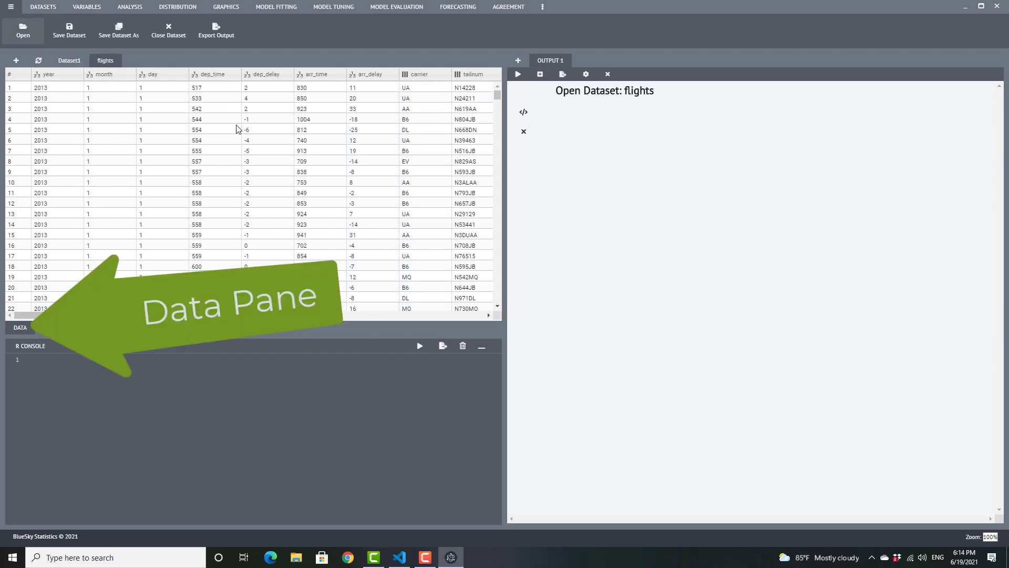
# Examine the flights data rows, its variable definitions and the editing options available for a variable
pyautogui.scroll(-4, 237, 129)
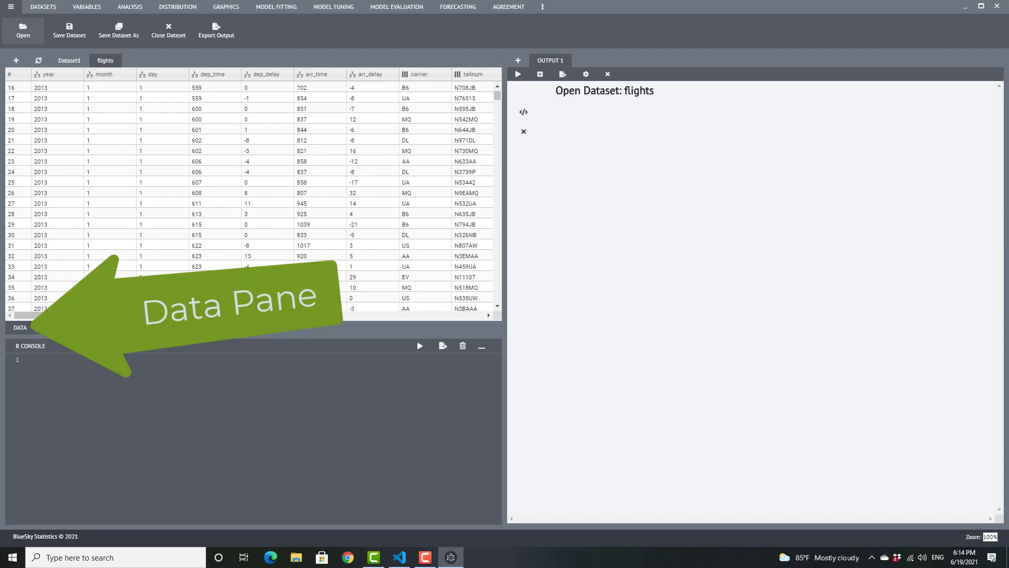
pyautogui.click(57, 327)
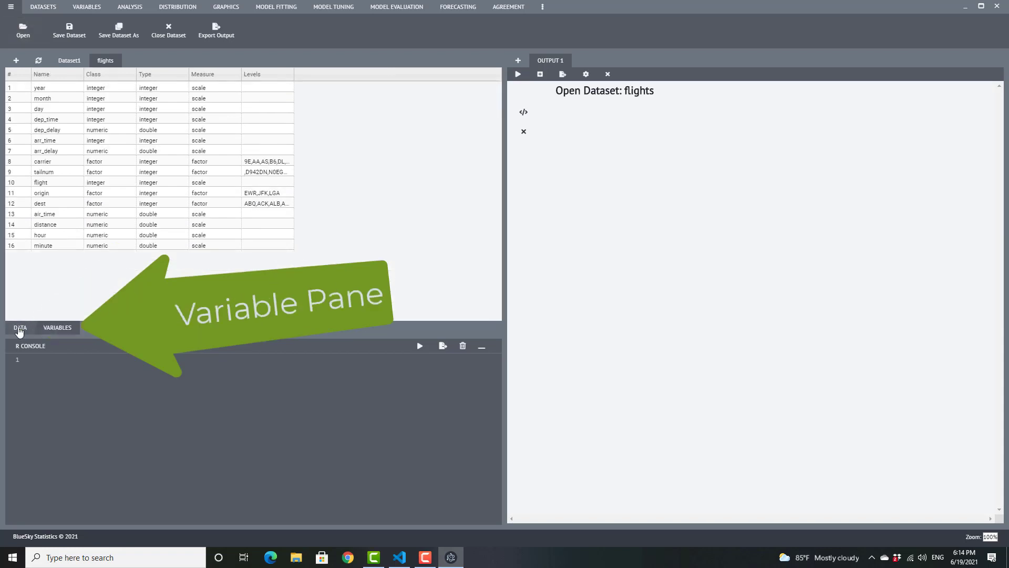
pyautogui.rightClick(17, 121)
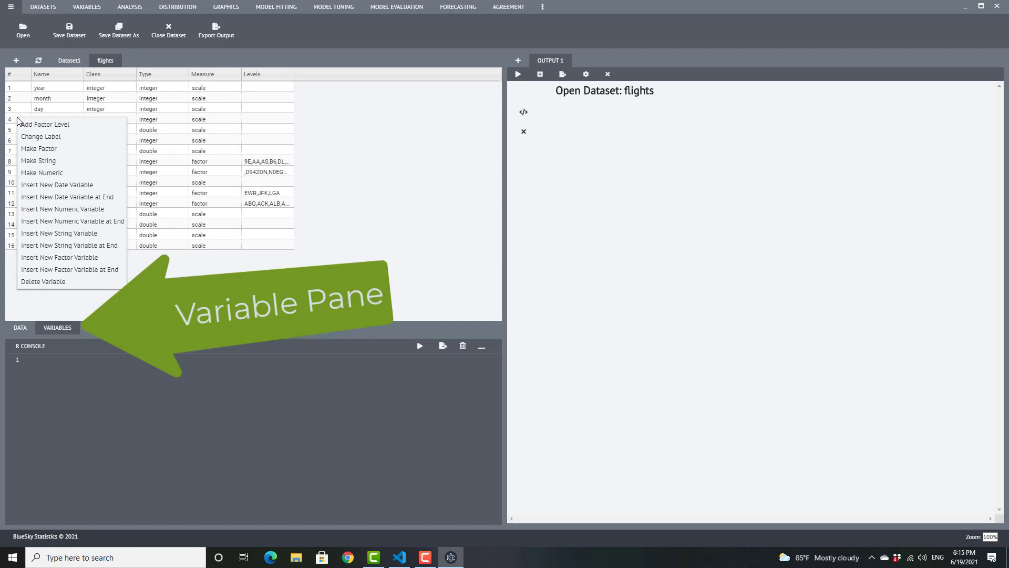
pyautogui.click(20, 328)
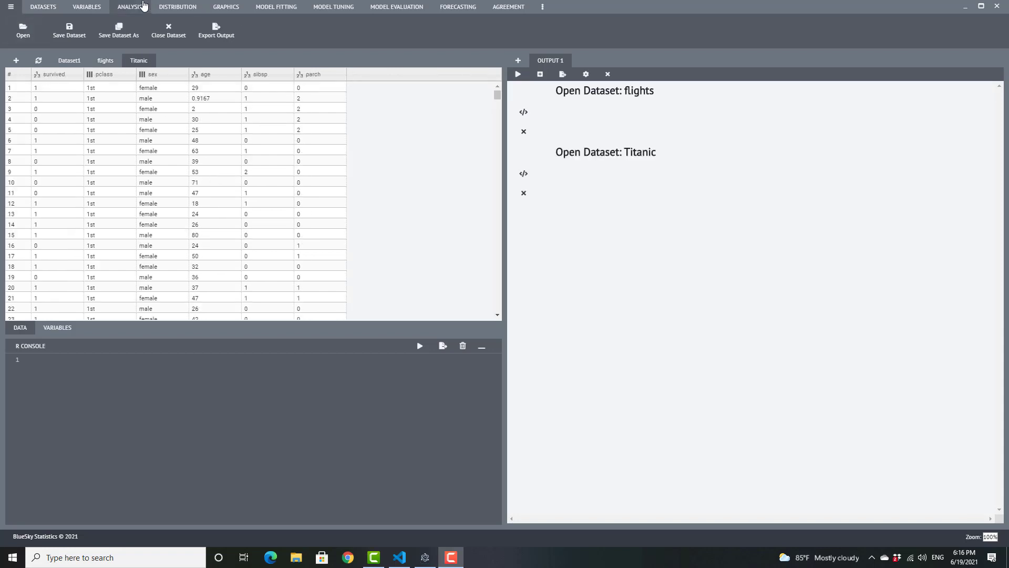
# Examine the commands offered for datasets, variables, analysis and graphics
pyautogui.click(42, 6)
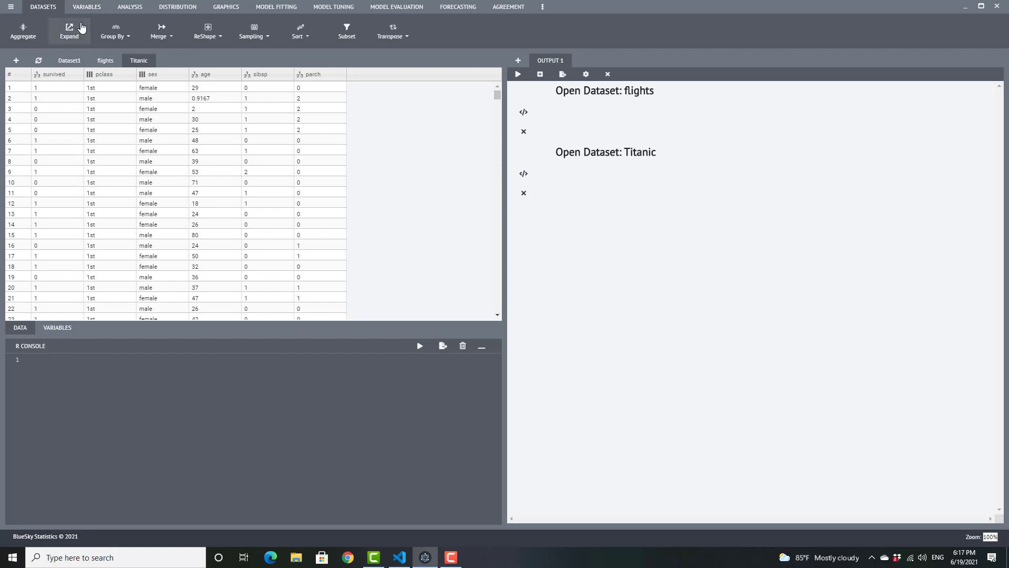
pyautogui.click(88, 7)
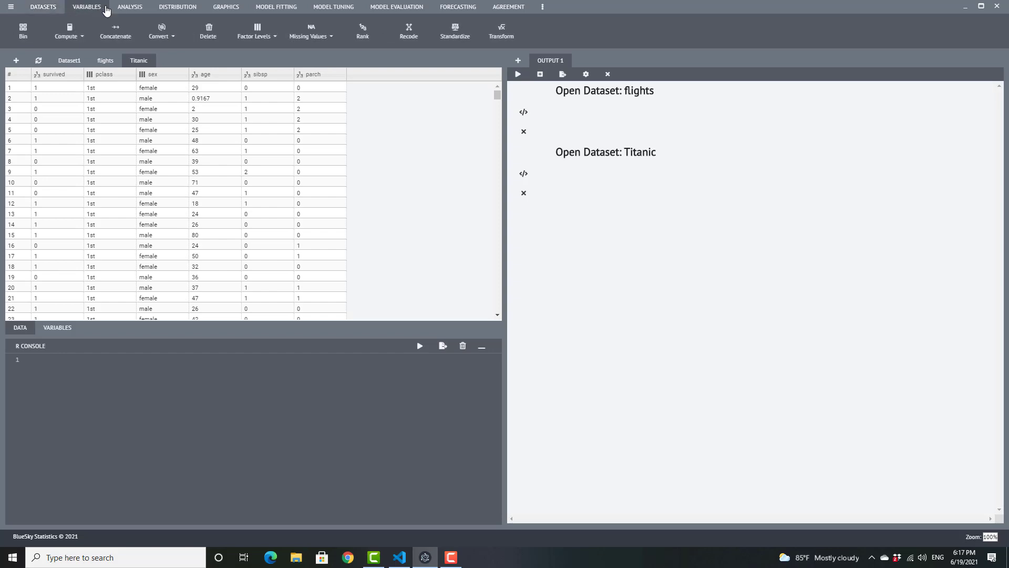
pyautogui.click(140, 10)
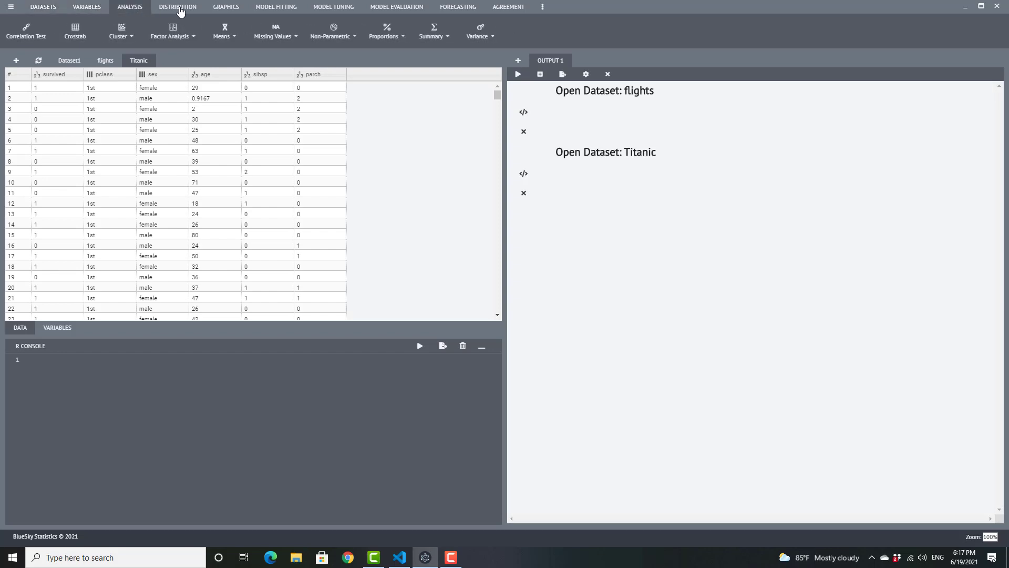
pyautogui.click(229, 8)
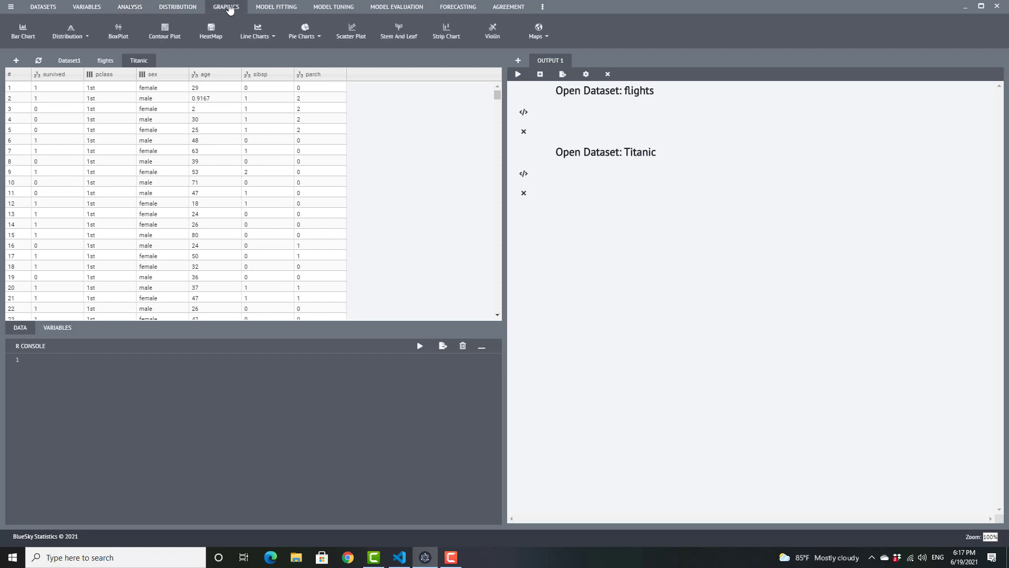
# Examine the Group By and ReShape options for datasets, plus the application settings and help entries
pyautogui.click(43, 8)
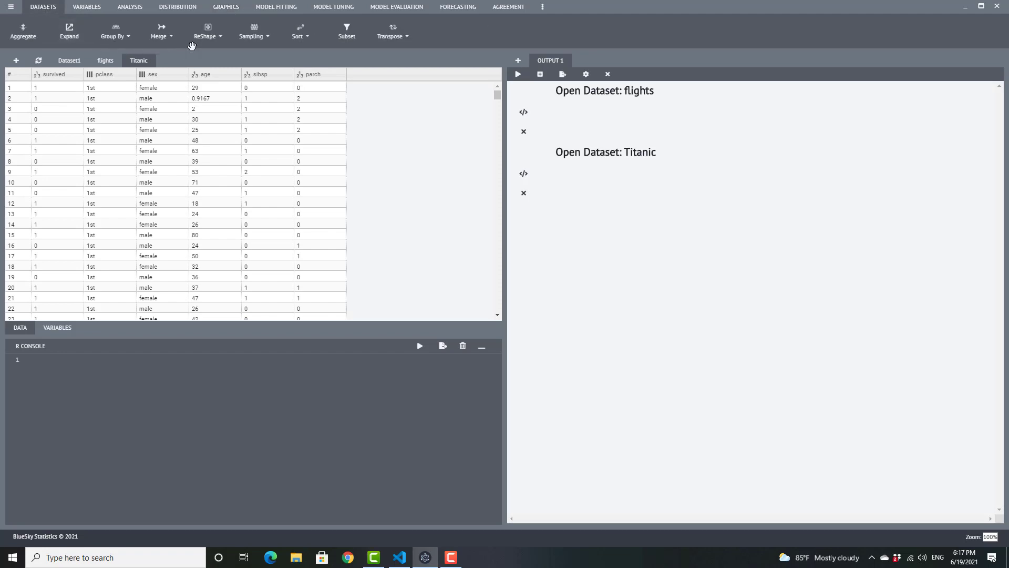
pyautogui.click(129, 37)
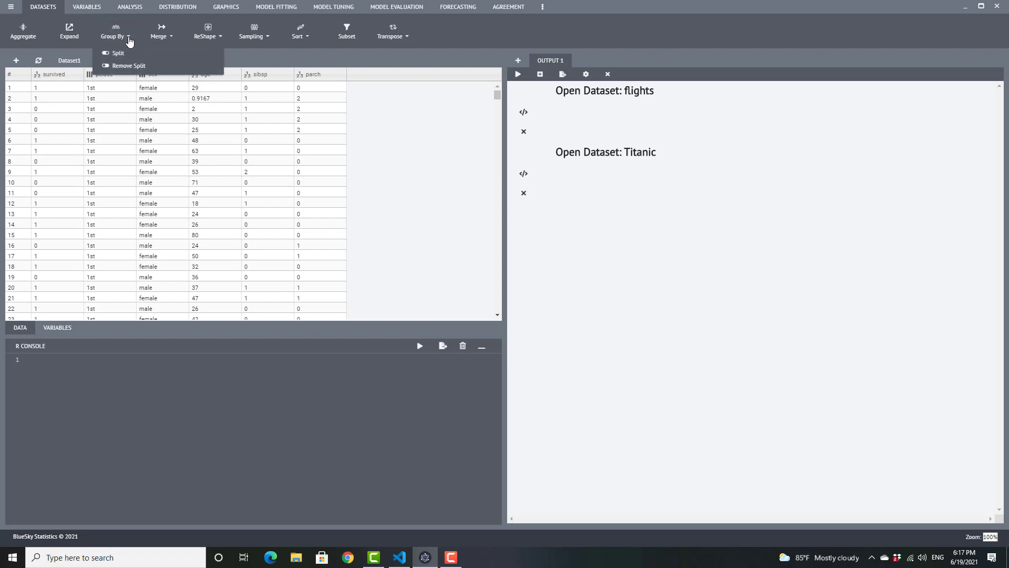
pyautogui.click(220, 37)
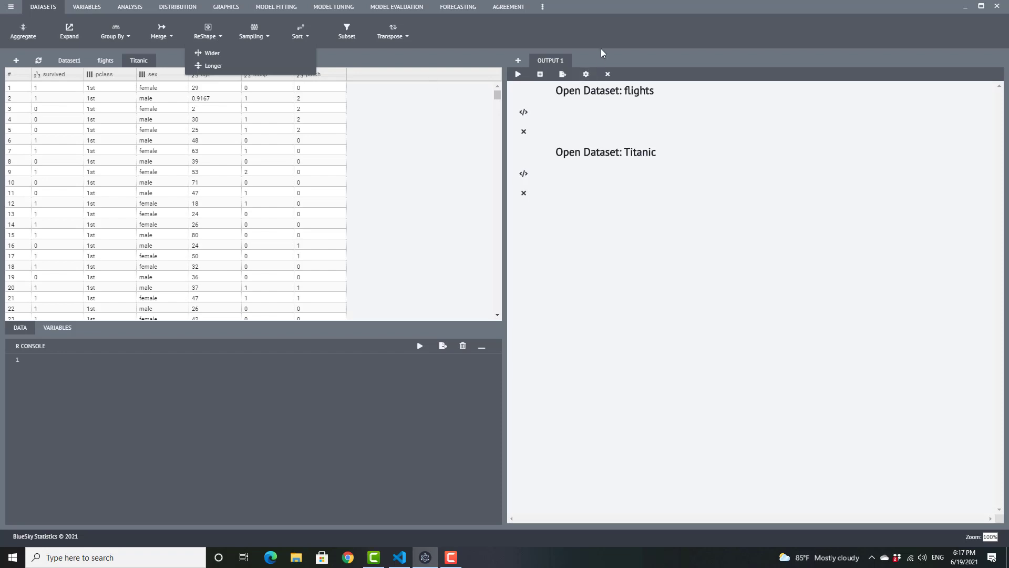
pyautogui.click(542, 7)
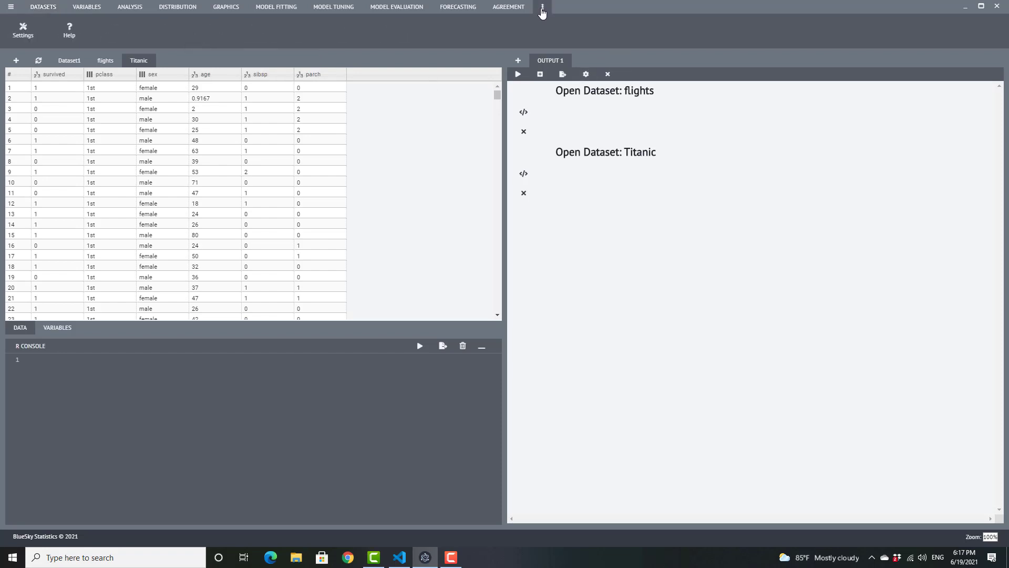
pyautogui.click(24, 30)
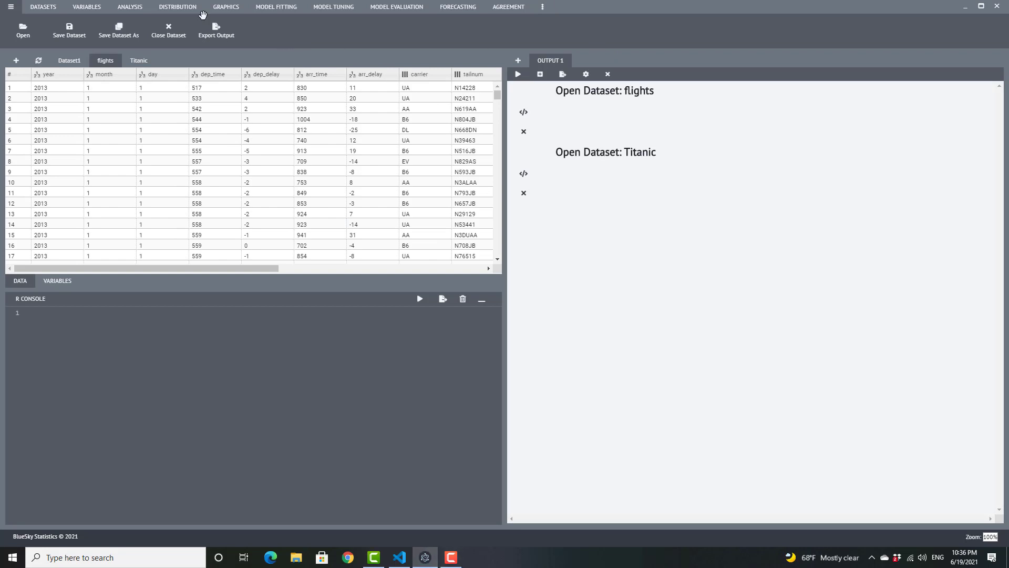
# Start a Frequencies summary analysis on the flights dataset
pyautogui.click(136, 8)
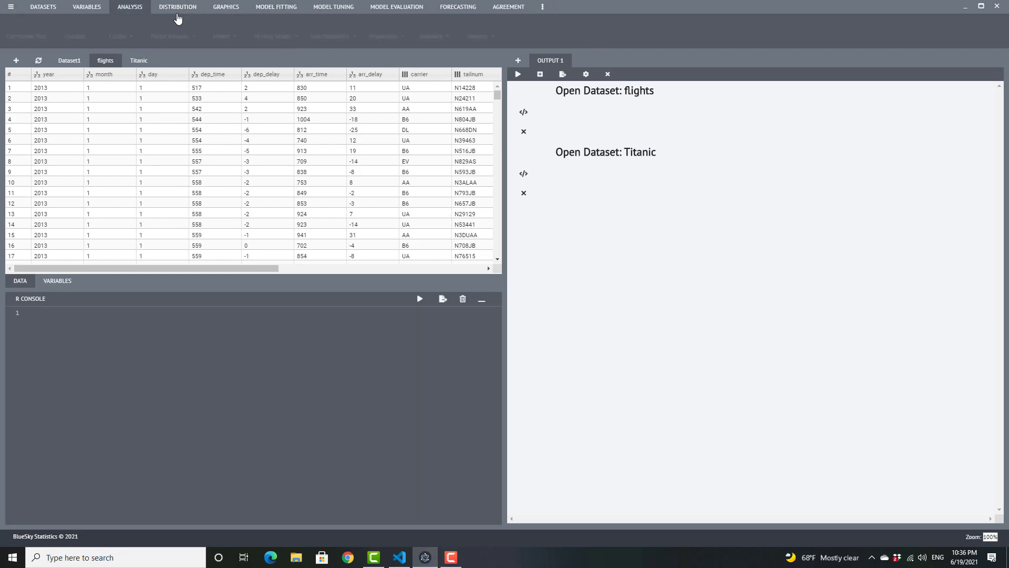
pyautogui.click(444, 39)
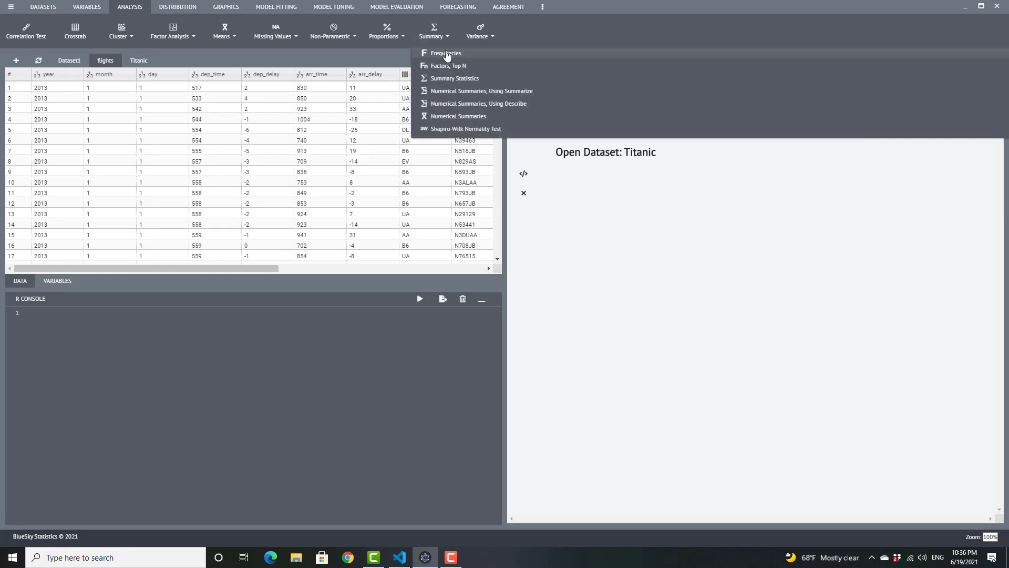
pyautogui.click(446, 54)
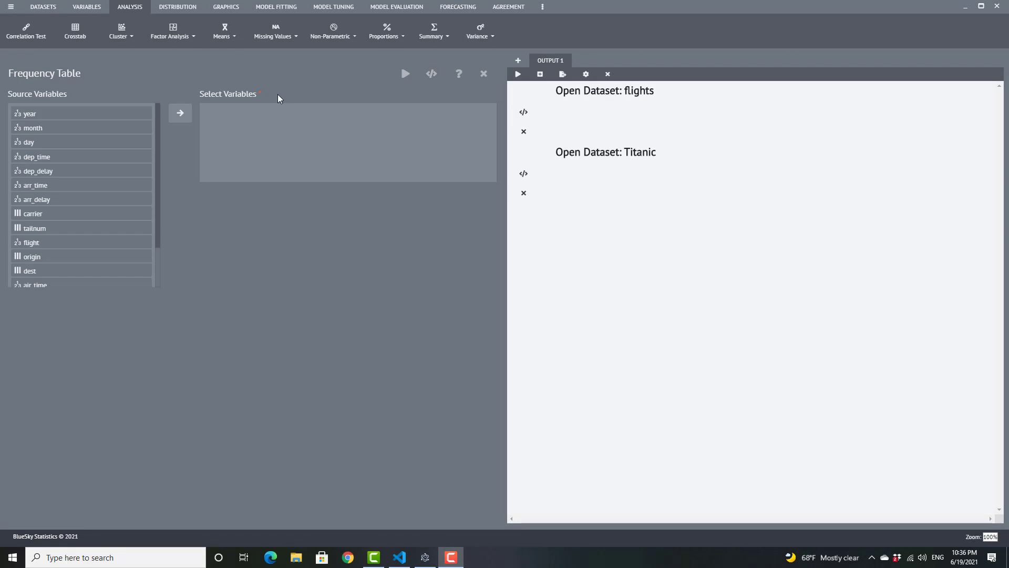
# Try multi-selecting the source variables year through dep_time together with carrier
pyautogui.click(45, 118)
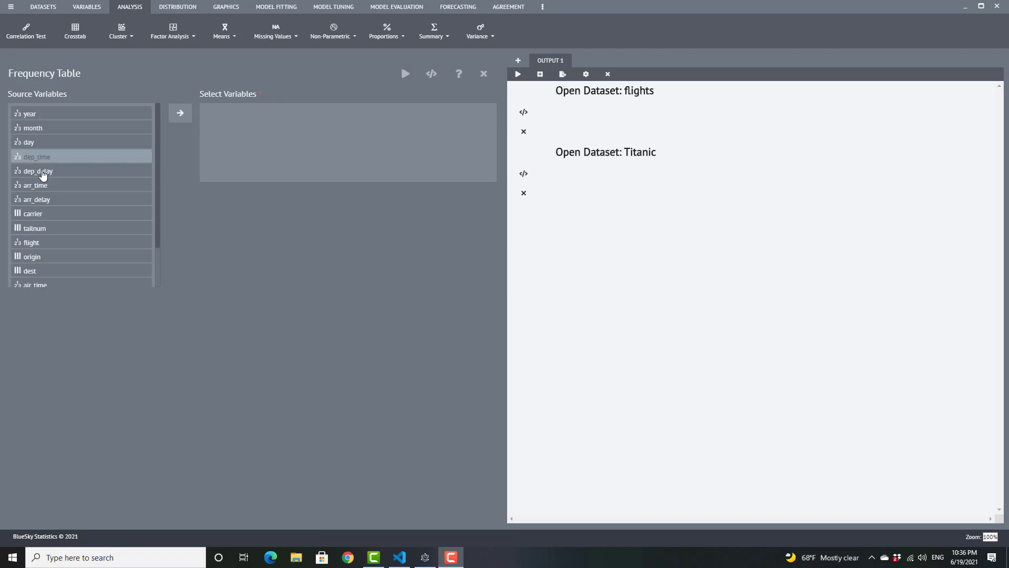
pyautogui.click(46, 159)
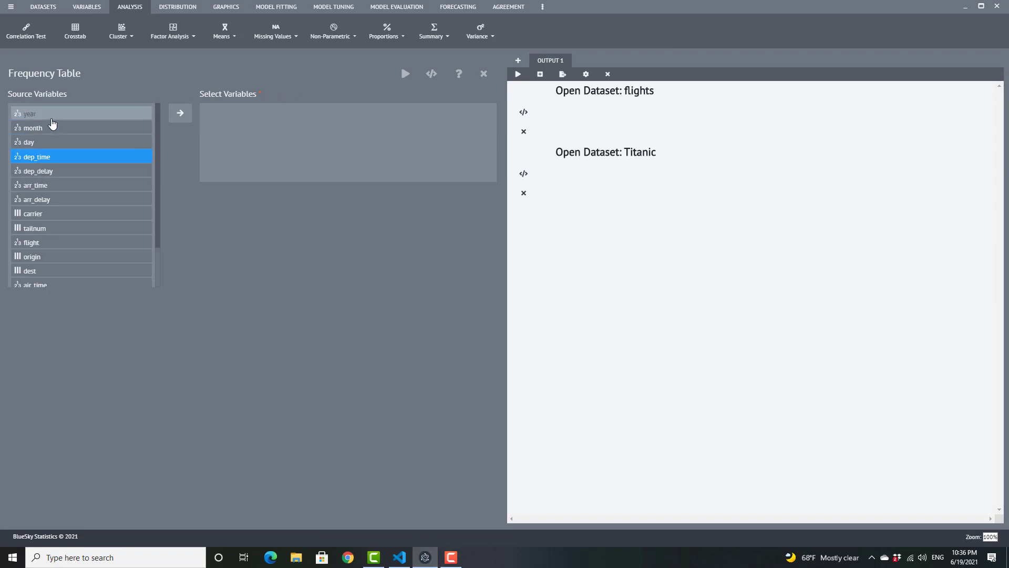
pyautogui.keyDown('shift'); pyautogui.click(53, 121); pyautogui.keyUp('shift')
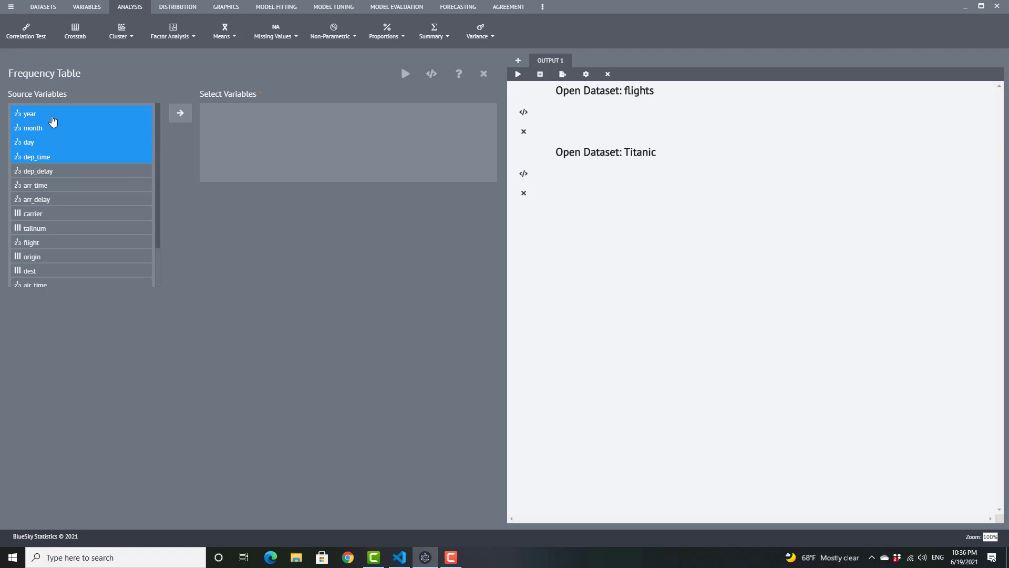
pyautogui.keyDown('ctrl'); pyautogui.click(52, 128); pyautogui.keyUp('ctrl')
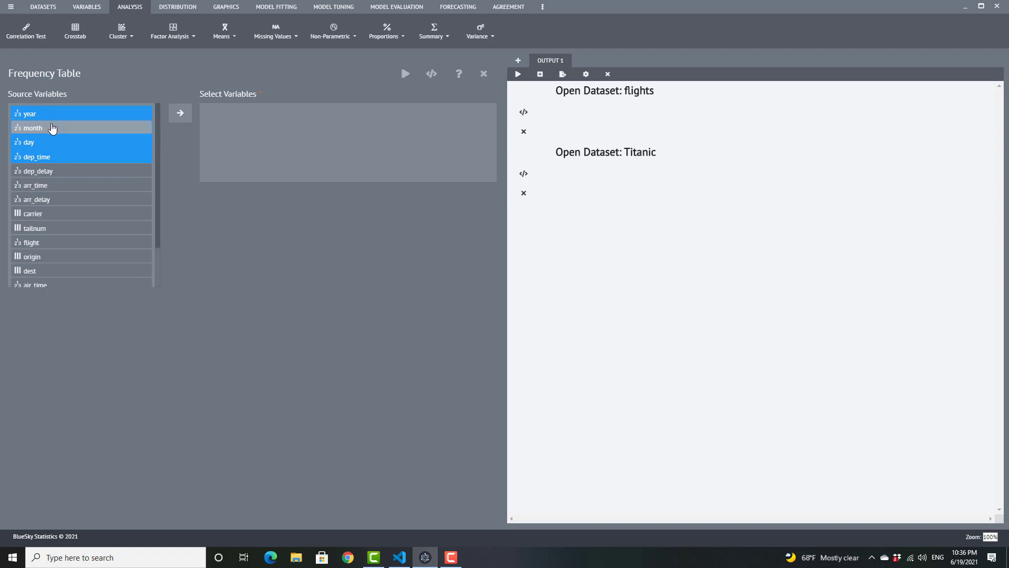
pyautogui.keyDown('ctrl'); pyautogui.click(45, 216); pyautogui.keyUp('ctrl')
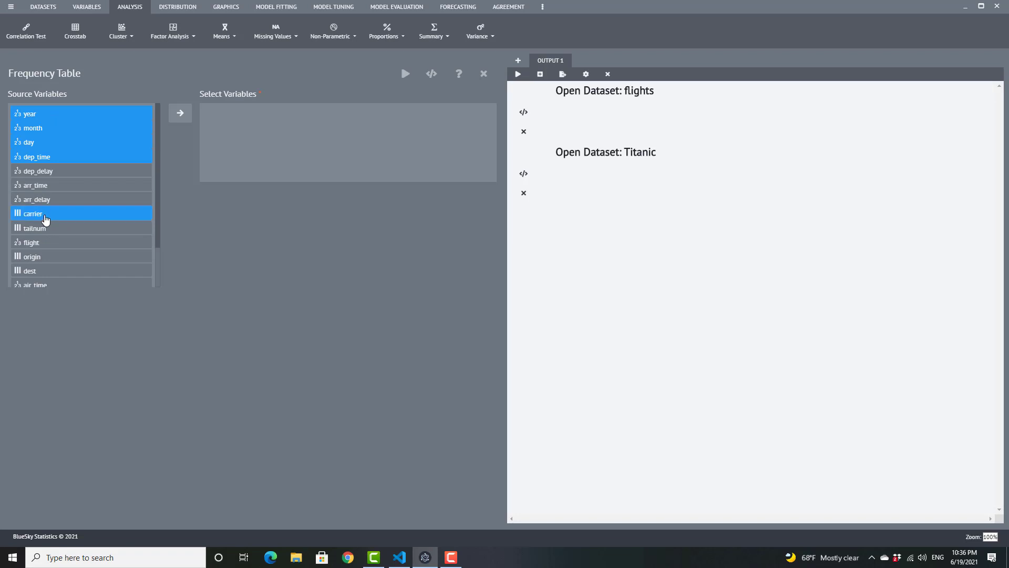
pyautogui.click(55, 132)
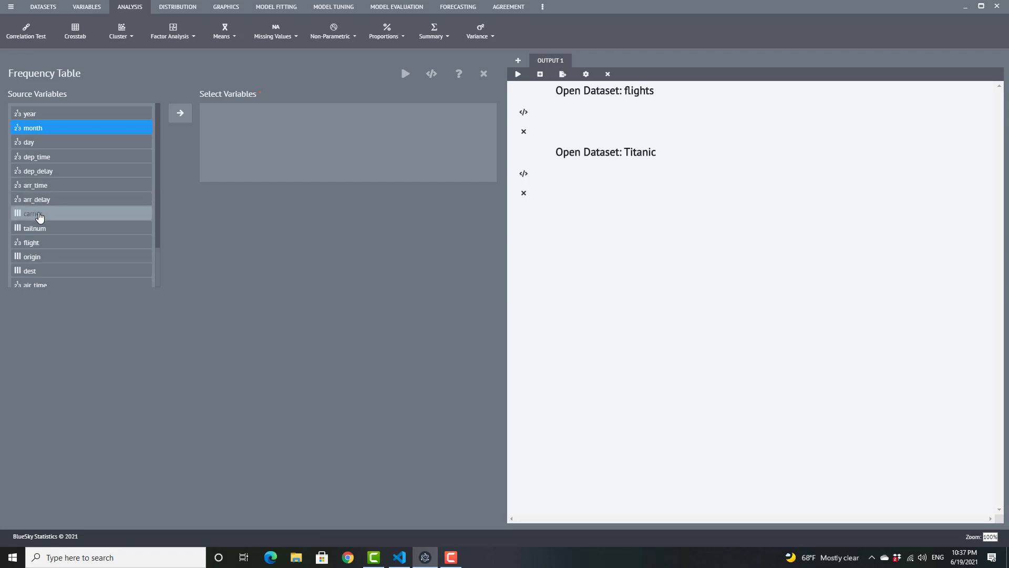
# Add the factor variables carrier, tailnum, origin and dest to the frequency table's selected variables
pyautogui.click(37, 215)
pyautogui.keyDown('ctrl'); pyautogui.click(38, 230); pyautogui.keyUp('ctrl')
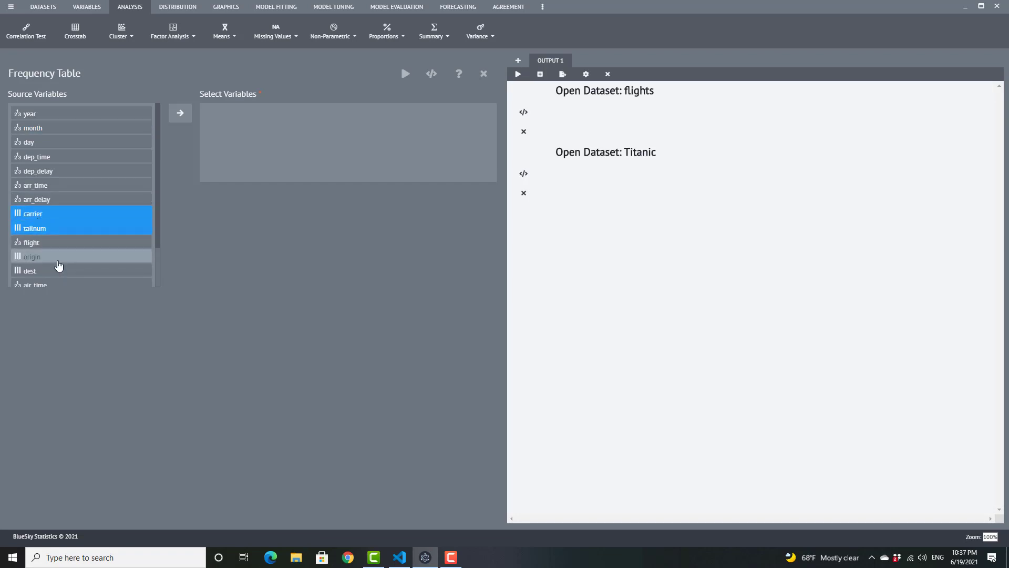
pyautogui.keyDown('ctrl'); pyautogui.click(46, 257); pyautogui.keyUp('ctrl')
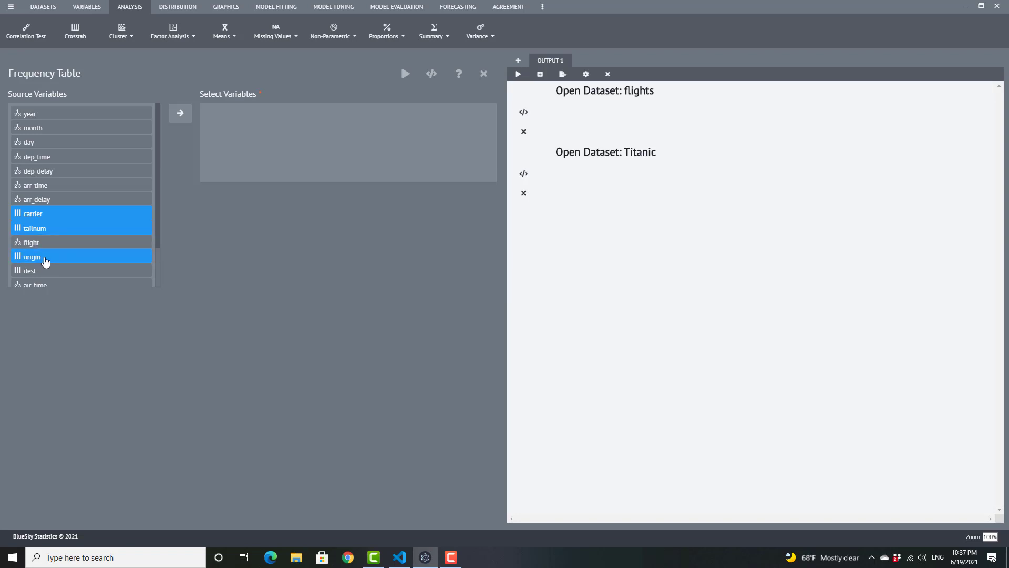
pyautogui.keyDown('ctrl'); pyautogui.click(63, 271); pyautogui.keyUp('ctrl')
pyautogui.click(181, 112)
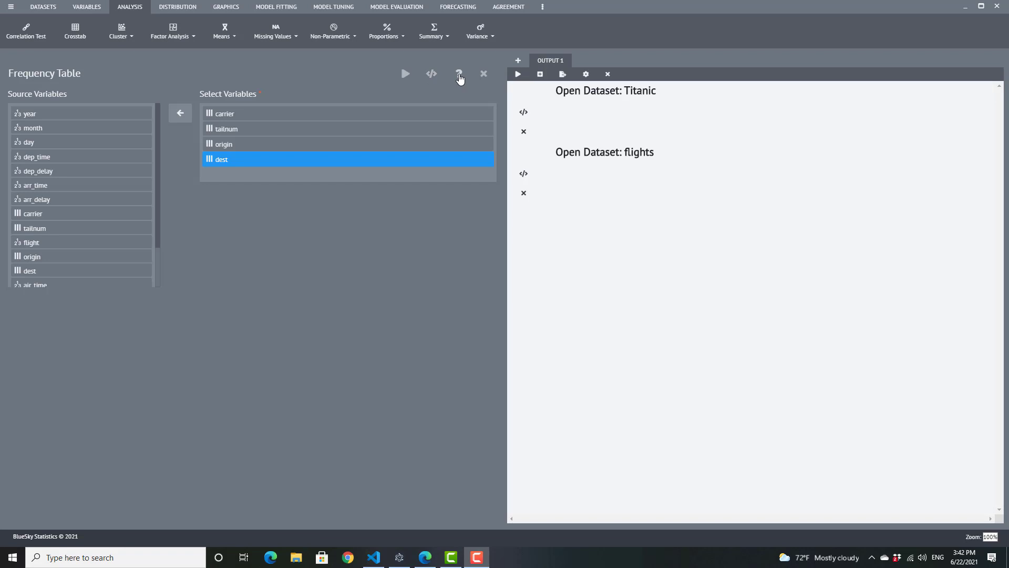
# Read the Frequency Table help and the ftable R documentation in Microsoft Edge, and return to close the help
pyautogui.click(460, 78)
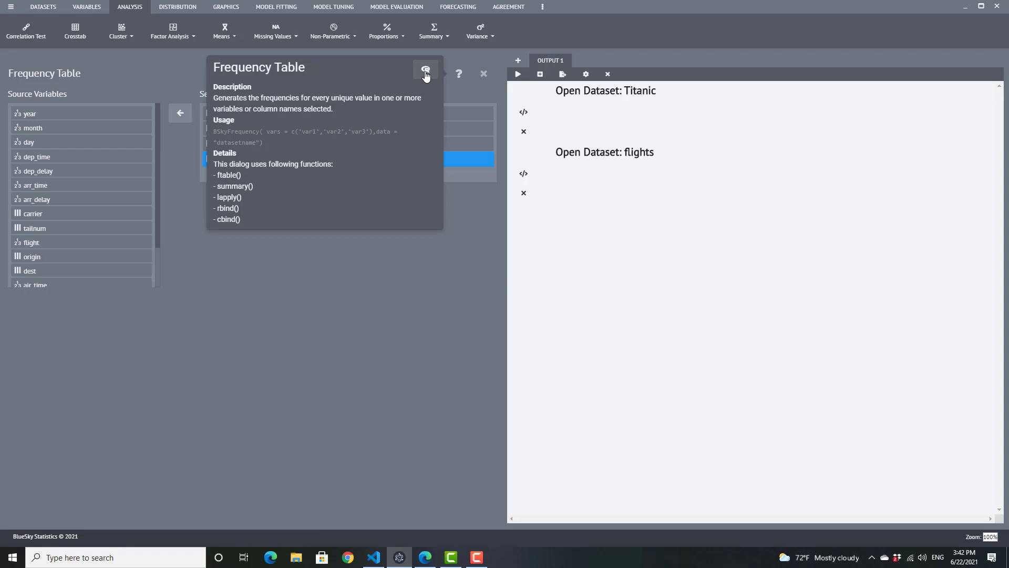
pyautogui.hotkey('alt', 'Tab')
pyautogui.hotkey('alt', 'Tab')
pyautogui.hotkey('alt', 'Tab')
pyautogui.hotkey('alt', 'Tab')
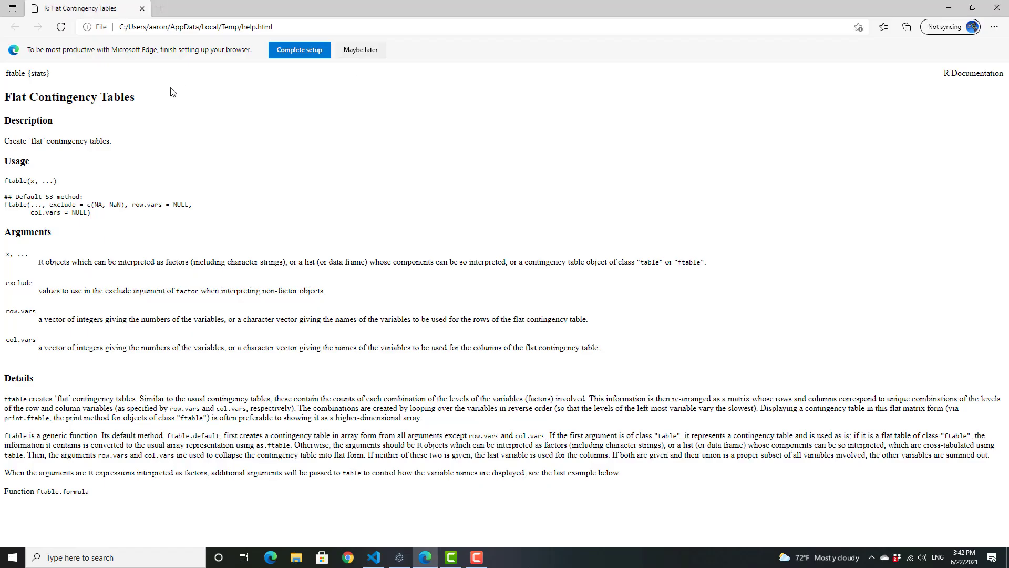
pyautogui.hotkey('alt', 'Tab')
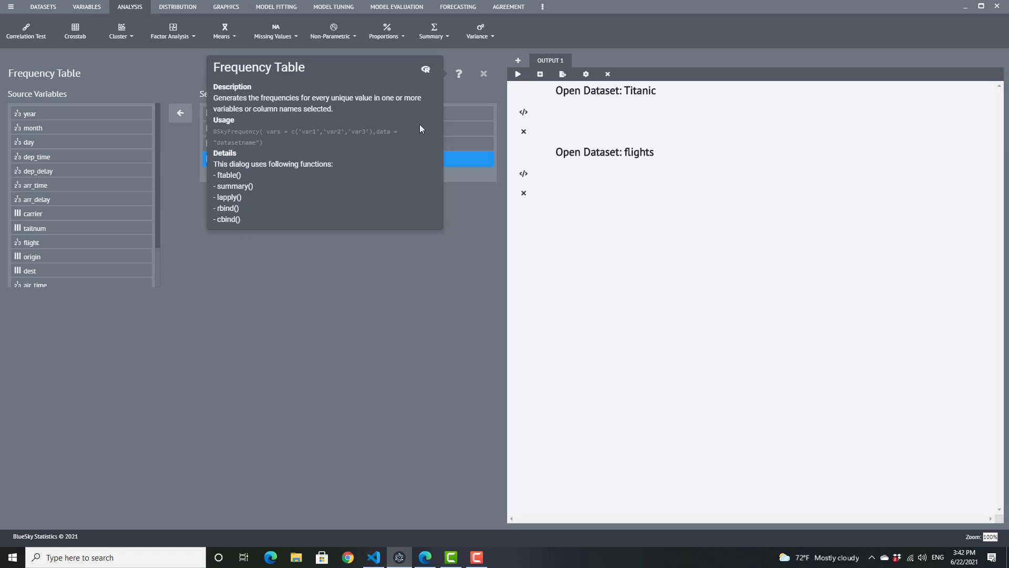
pyautogui.click(460, 77)
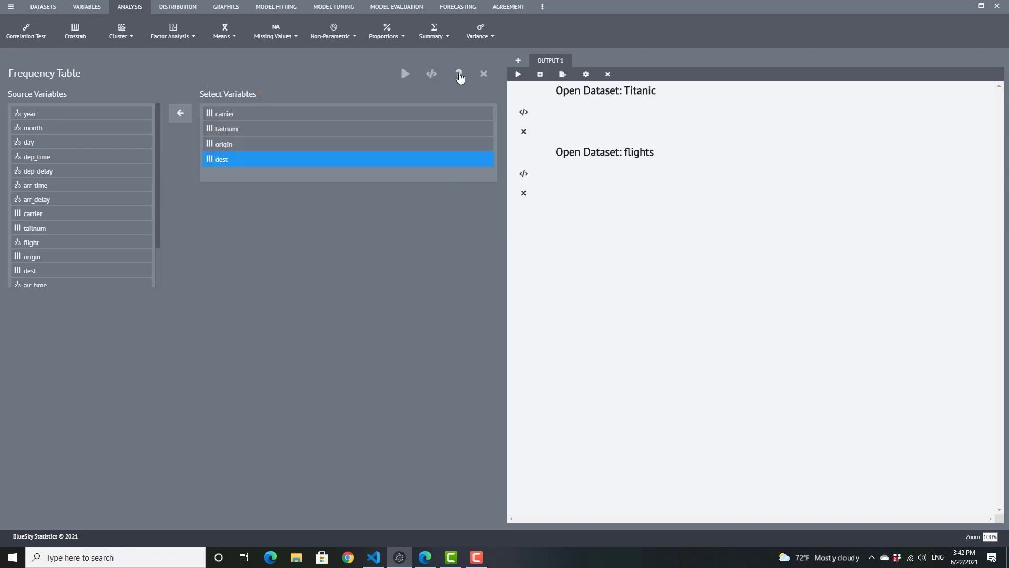
# Check the help text of the Frequency Table dialog and close it
pyautogui.click(460, 77)
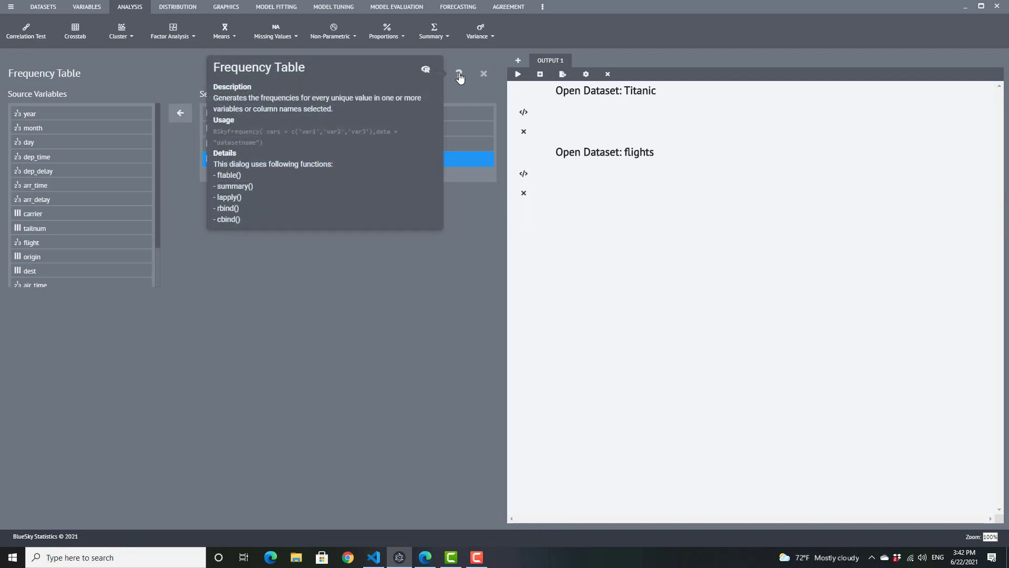
pyautogui.click(460, 77)
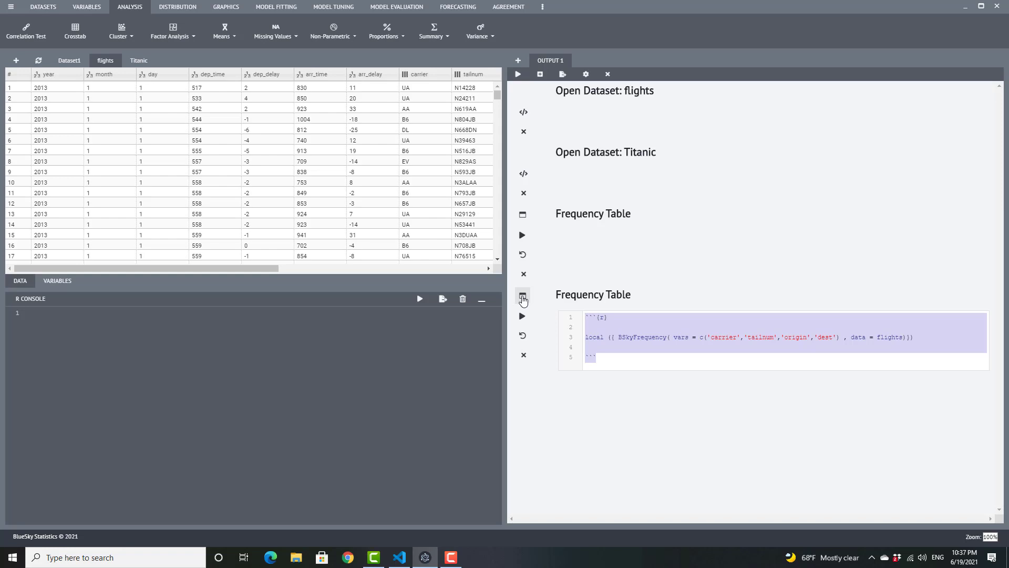
# Reopen the latest Frequency Table analysis from the output, remove tailnum from its selected variables and run it
pyautogui.click(523, 297)
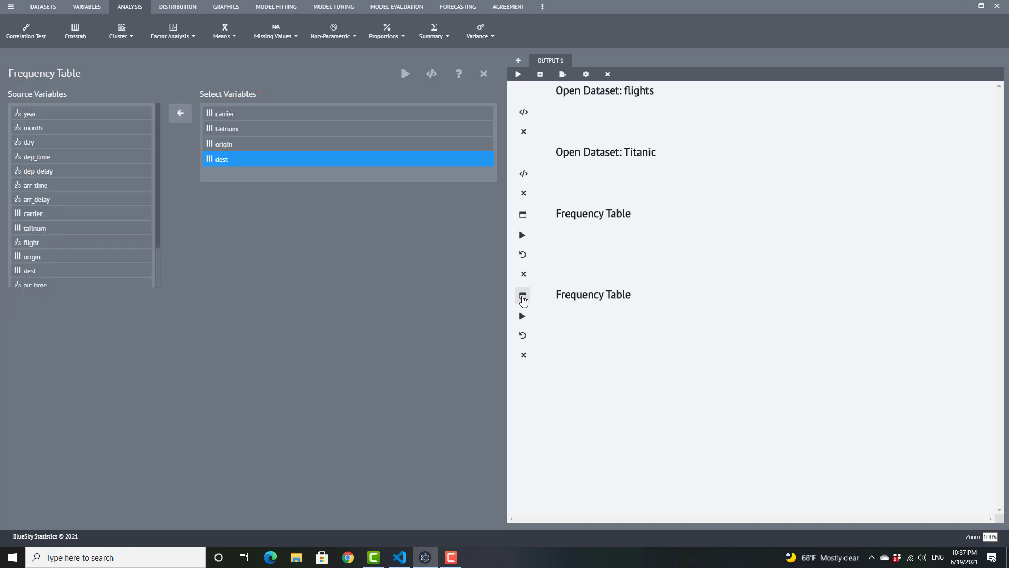
pyautogui.click(232, 129)
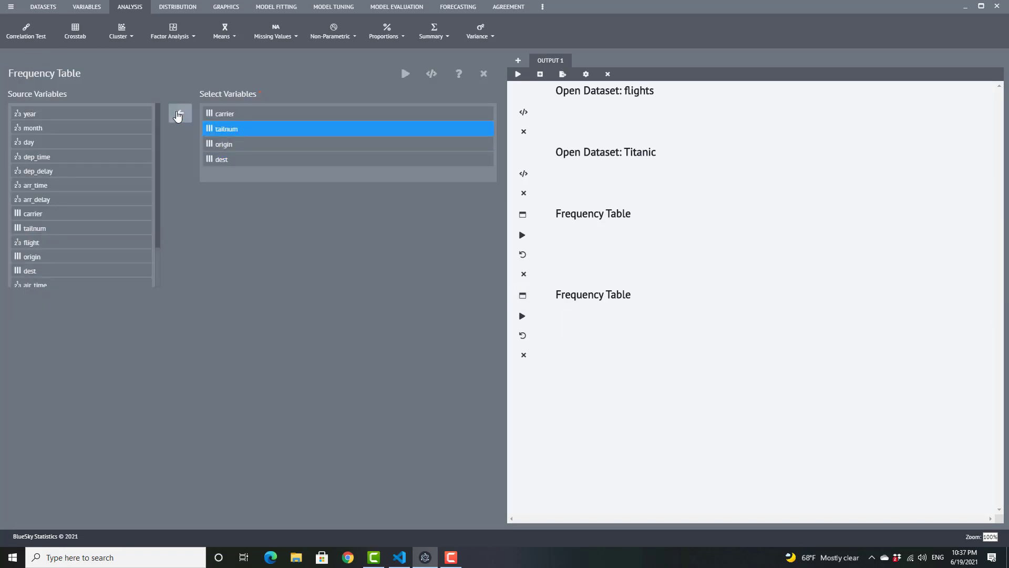
pyautogui.click(180, 113)
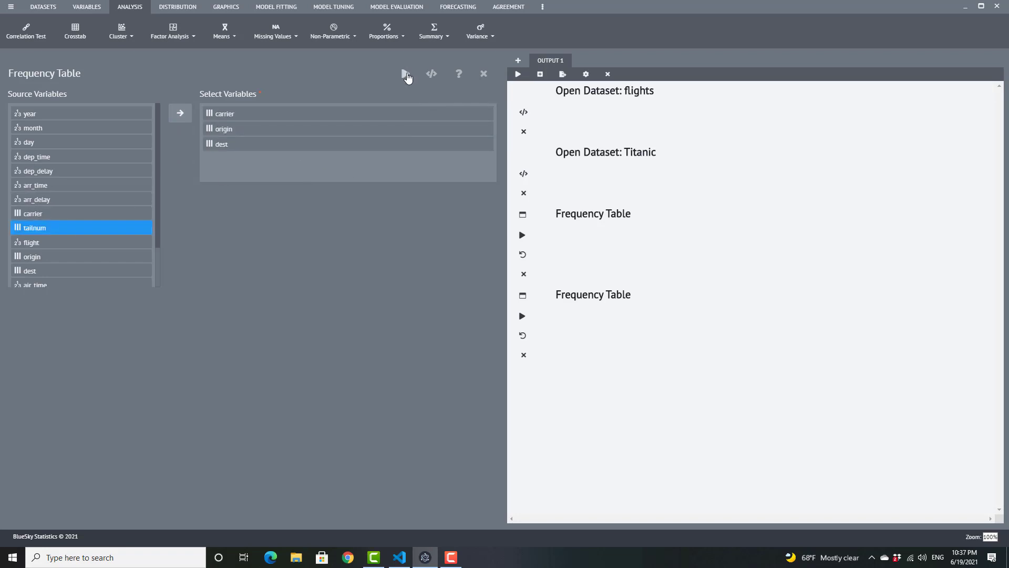
pyautogui.click(406, 75)
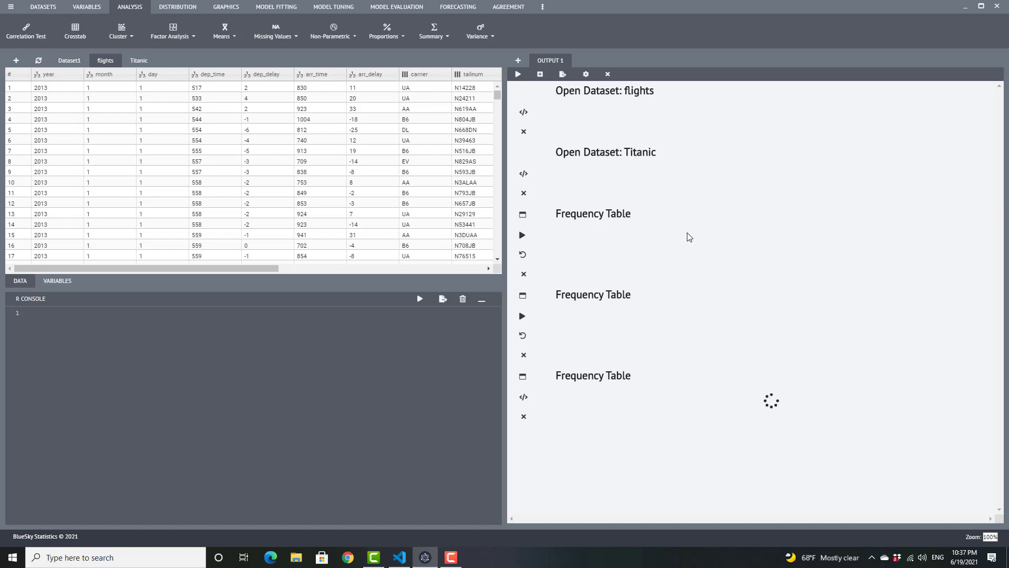
# Review the carrier, origin and dest frequency tables in the output, and recheck the settings in the analysis dialog
pyautogui.scroll(-10, 687, 232)
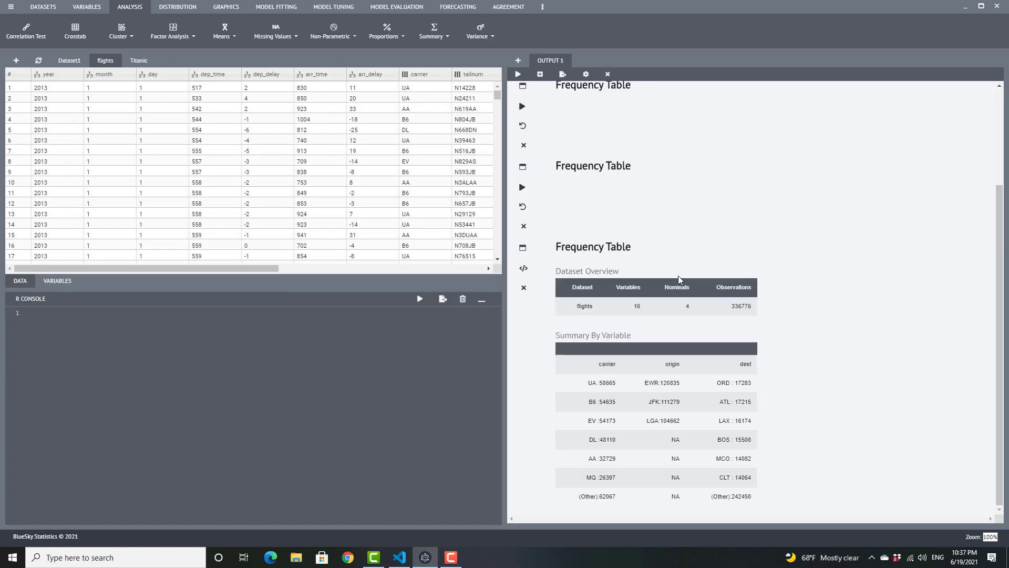
pyautogui.scroll(-15, 669, 285)
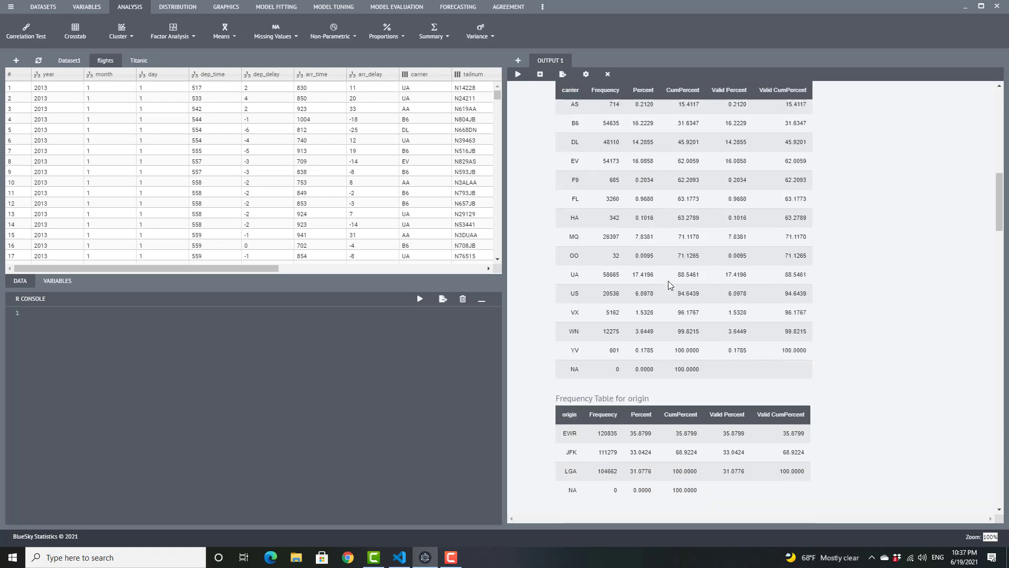
pyautogui.scroll(-5, 669, 286)
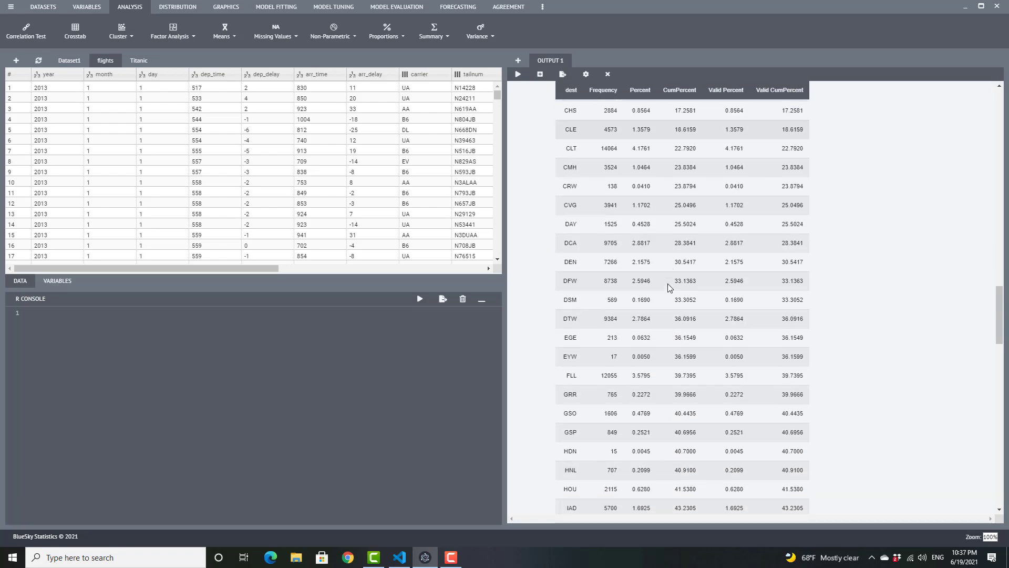
pyautogui.scroll(15, 668, 286)
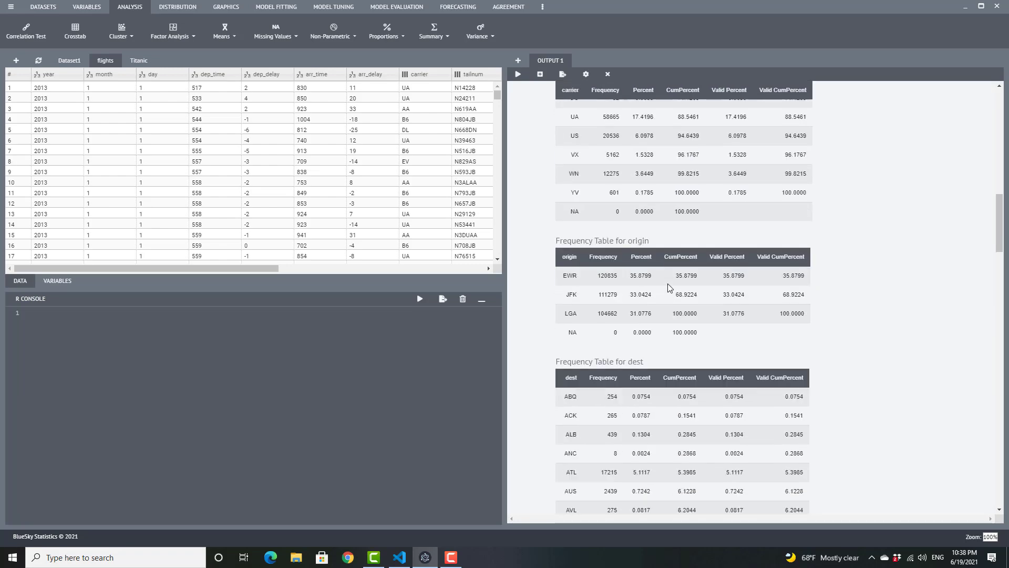
pyautogui.scroll(10, 668, 283)
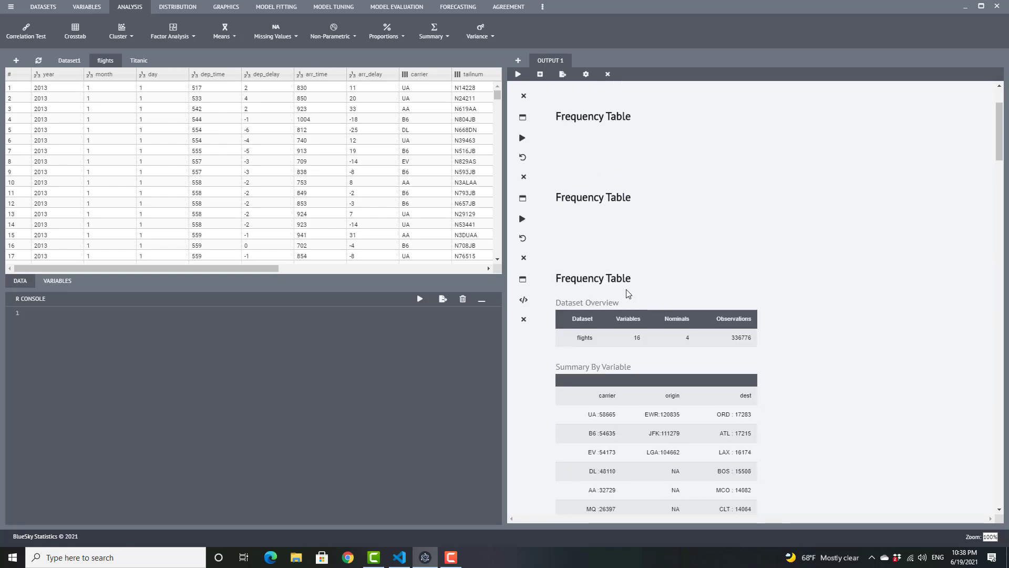
pyautogui.click(523, 280)
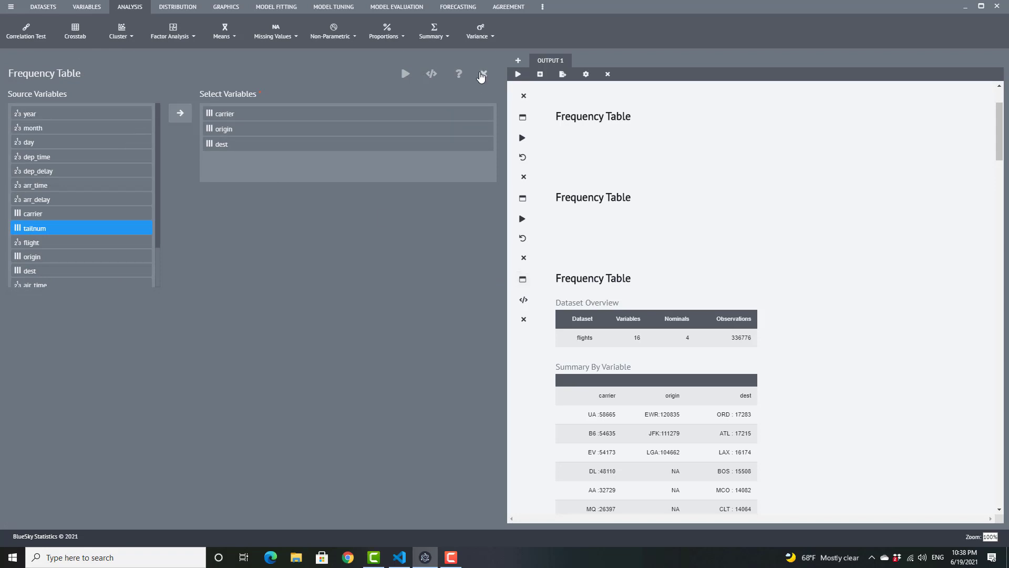
pyautogui.click(482, 75)
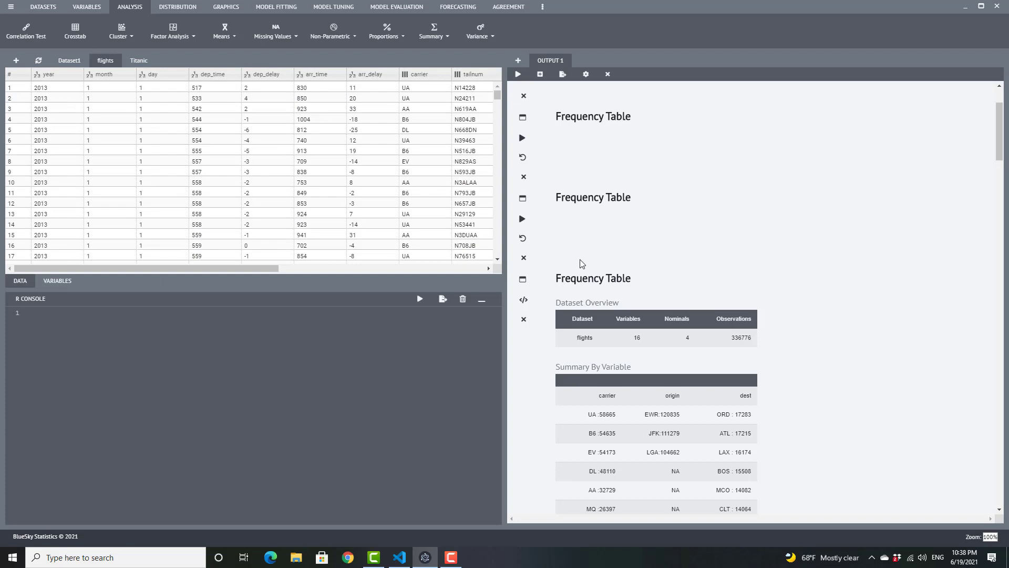
# Remove 'dest' from the vars list in the R code of the newest Frequency Table output and run the edited code
pyautogui.click(524, 300)
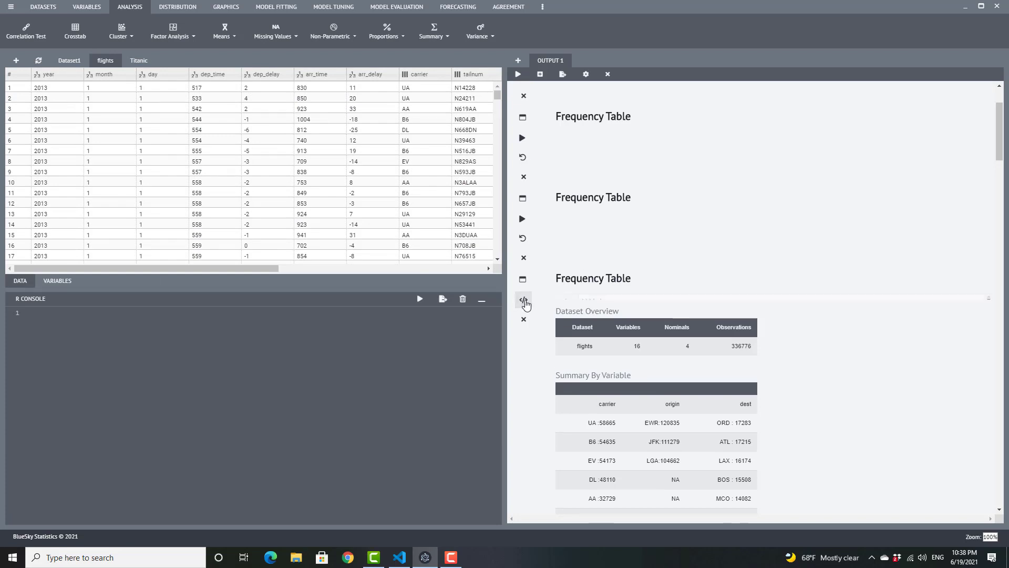
pyautogui.click(799, 321)
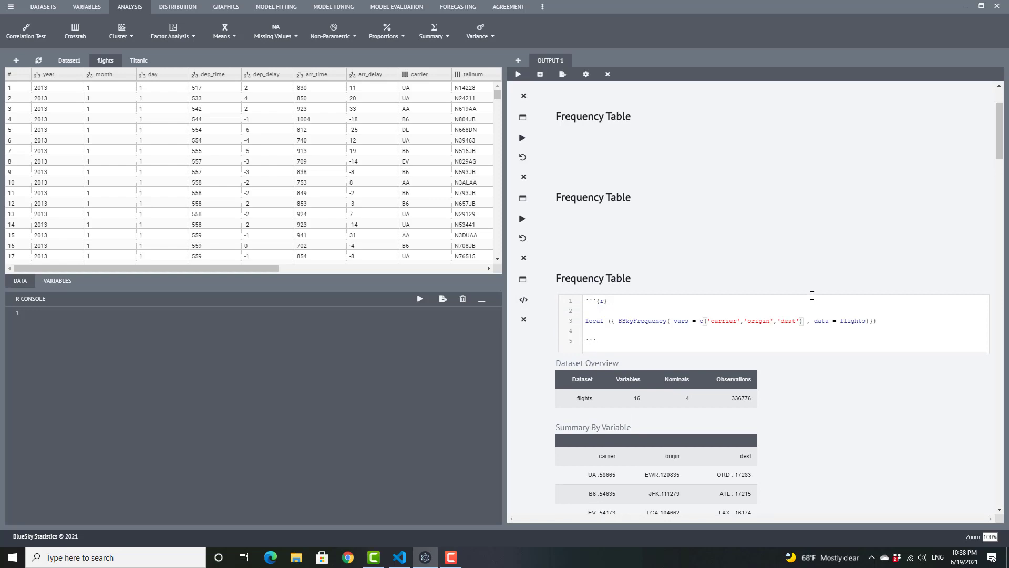
pyautogui.press('BackSpace')
pyautogui.press('BackSpace')
pyautogui.press('BackSpace')
pyautogui.press('BackSpace')
pyautogui.press('BackSpace')
pyautogui.press('BackSpace')
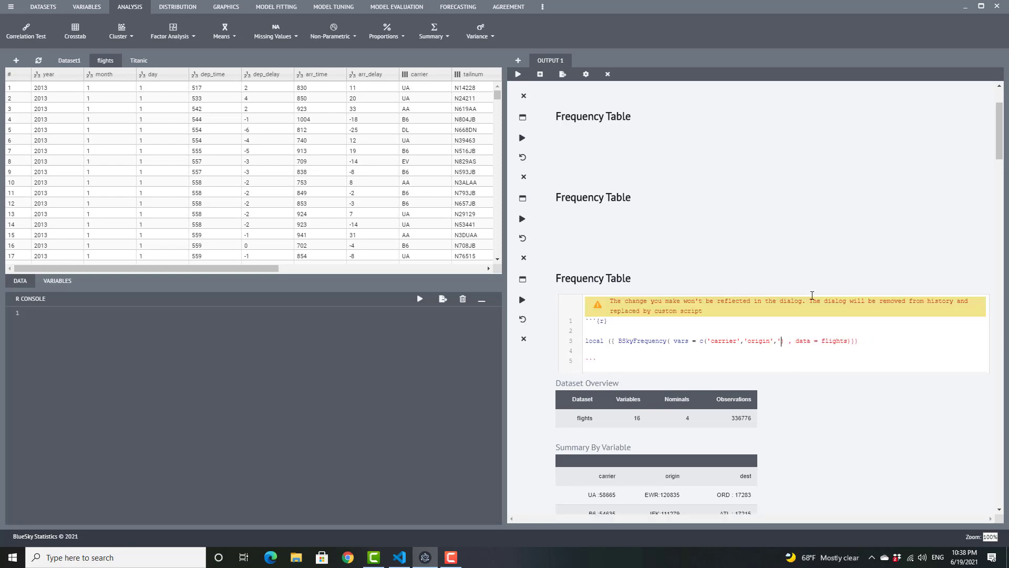
pyautogui.press('BackSpace')
pyautogui.click(522, 301)
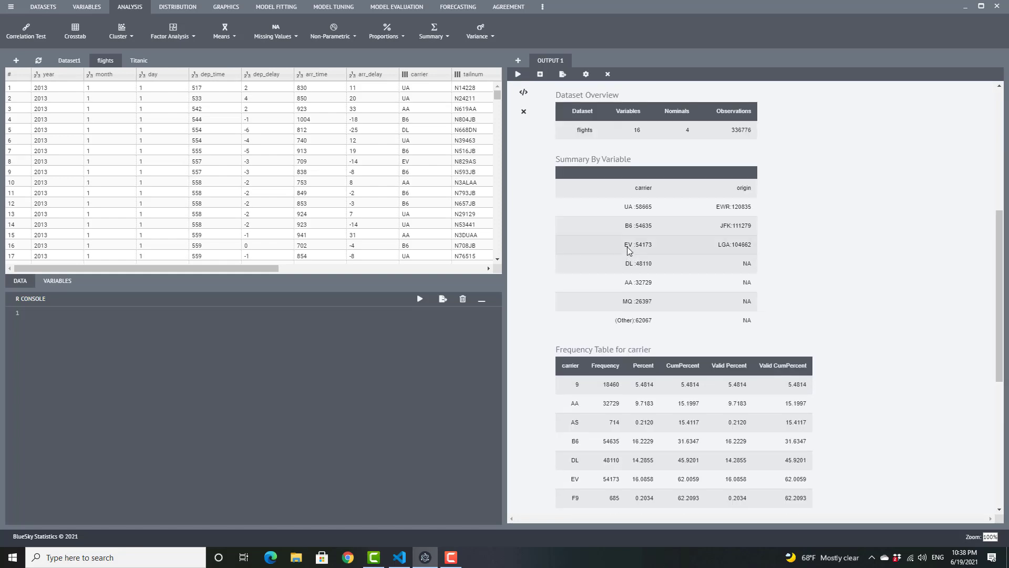
# Review the dataset overview, variable summary and carrier frequency table produced by the custom R code
pyautogui.scroll(2, 627, 248)
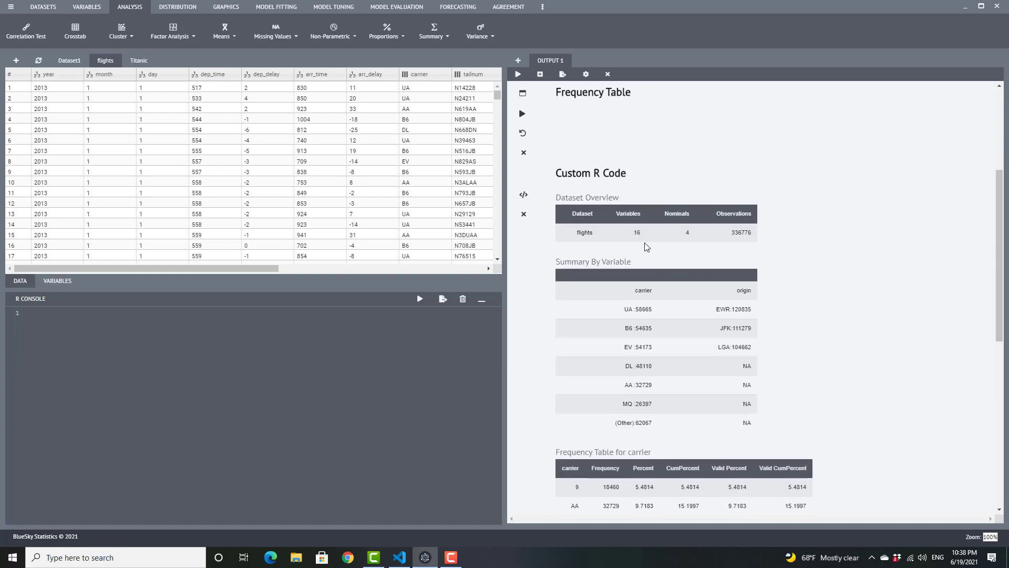
pyautogui.scroll(-1, 646, 246)
pyautogui.scroll(-2, 645, 242)
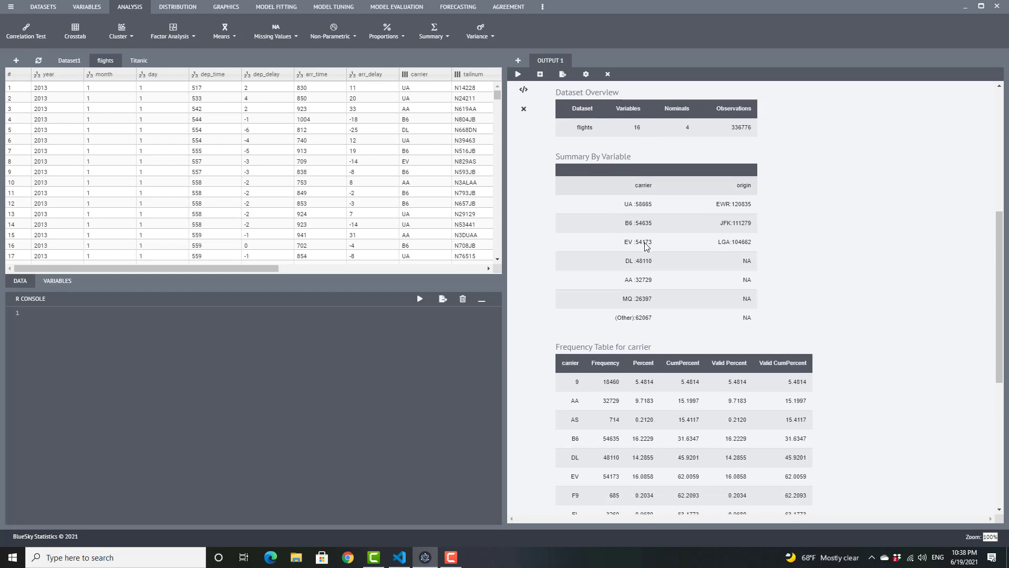
pyautogui.scroll(1, 647, 247)
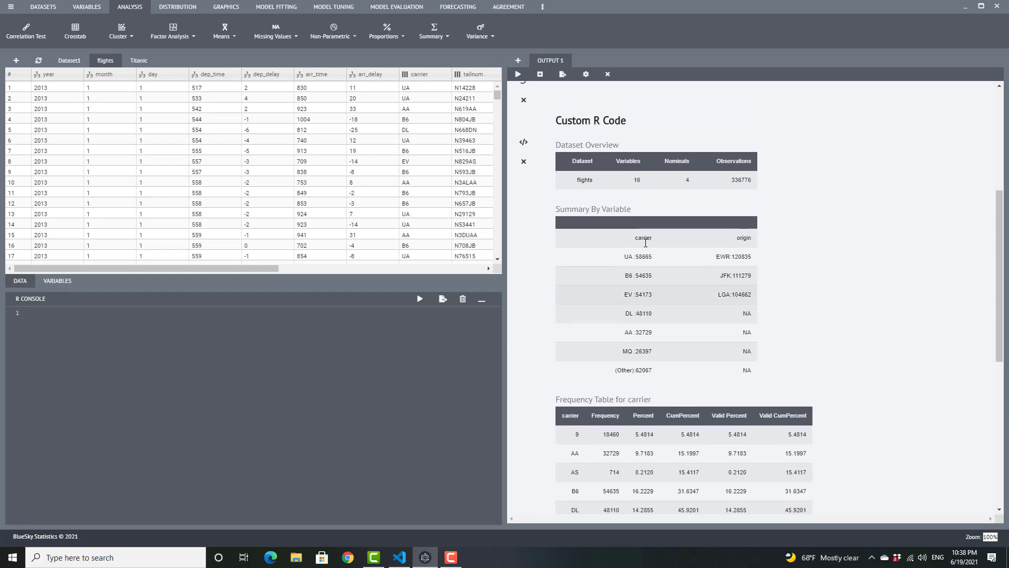
pyautogui.scroll(-1, 646, 247)
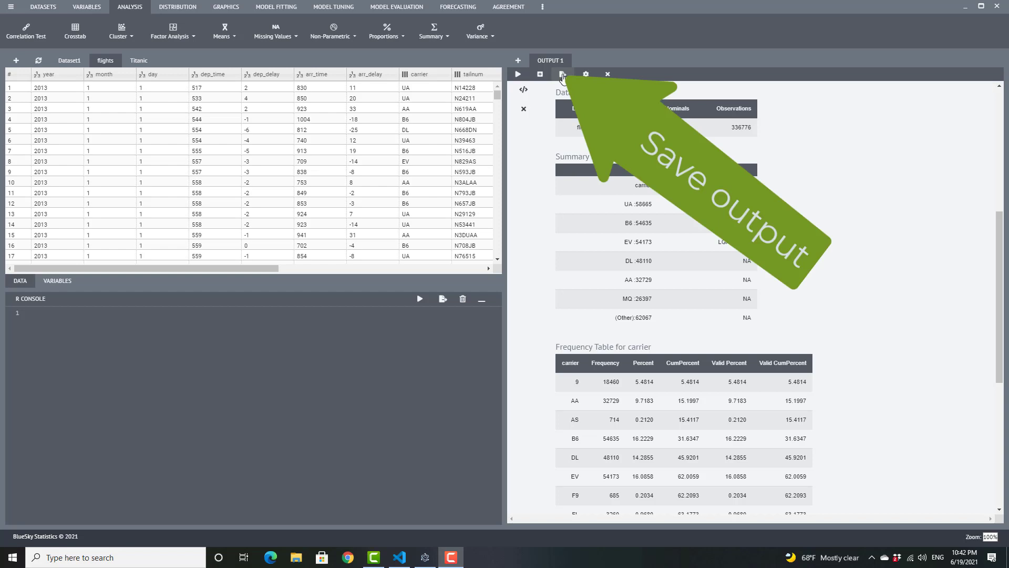
# Export the output to the Documents folder as Output 1 in BSky Format (*.Bmd)
pyautogui.click(562, 77)
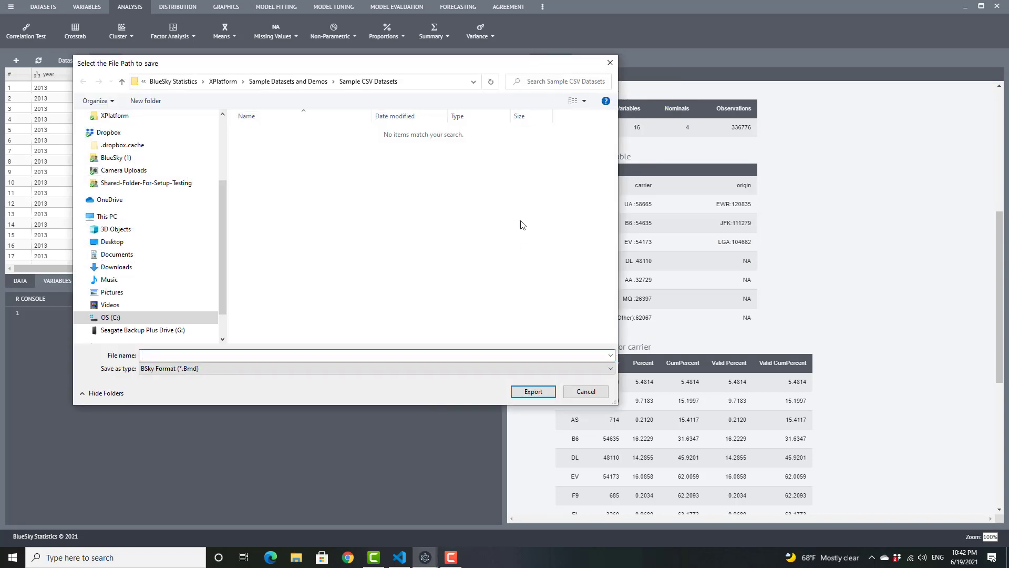
pyautogui.click(609, 369)
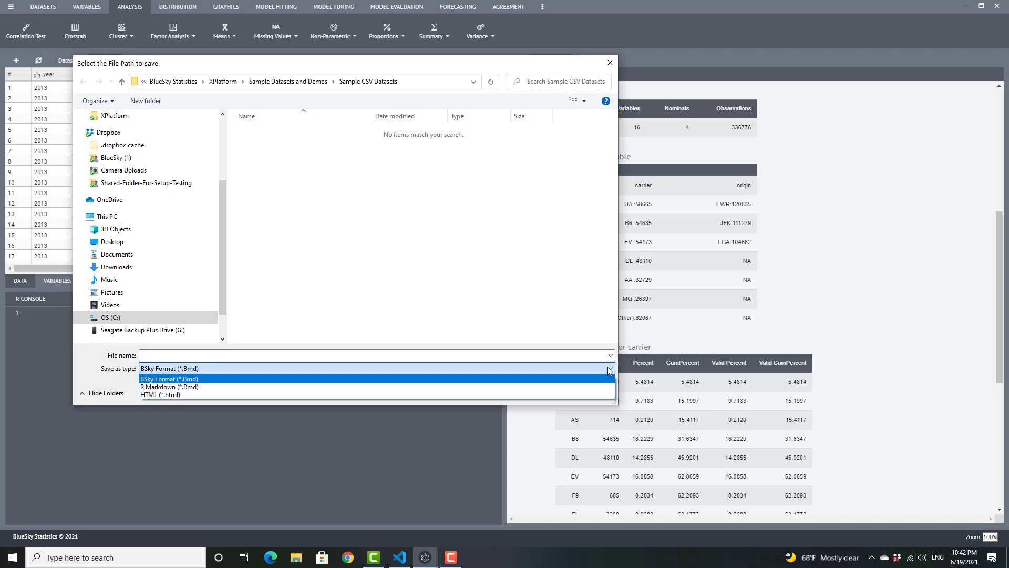
pyautogui.click(186, 378)
pyautogui.click(185, 354)
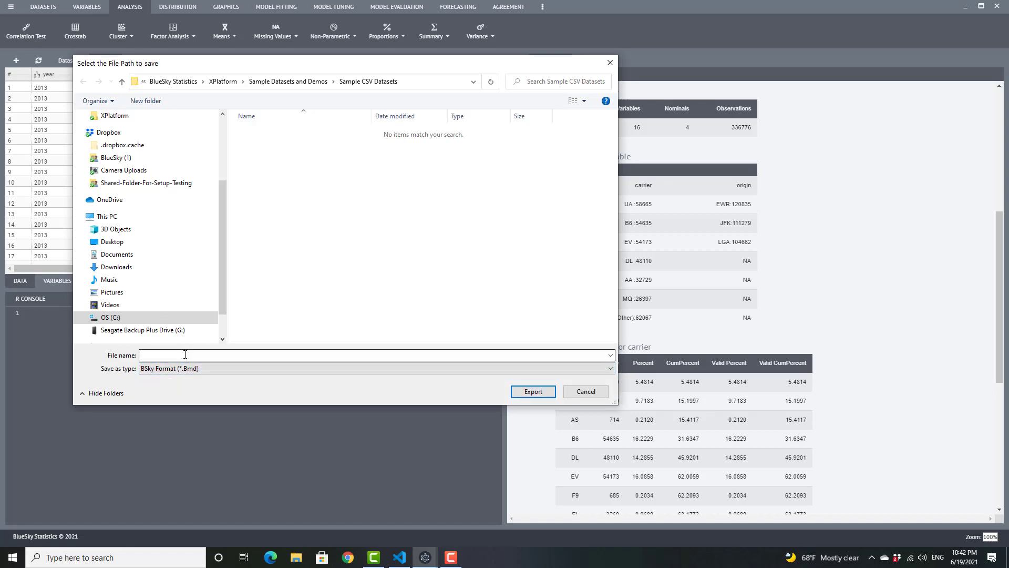
pyautogui.click(611, 371)
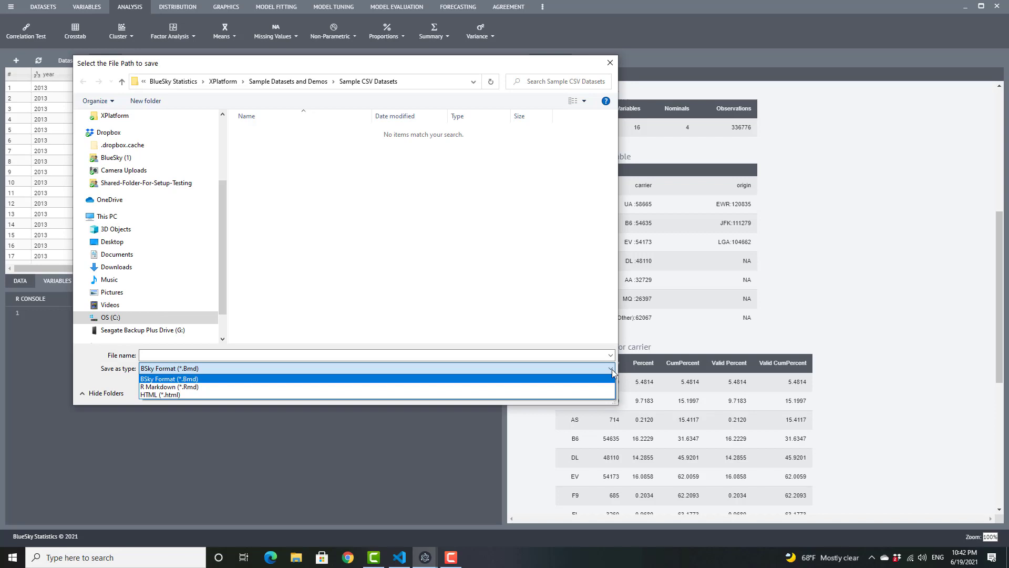
pyautogui.click(612, 369)
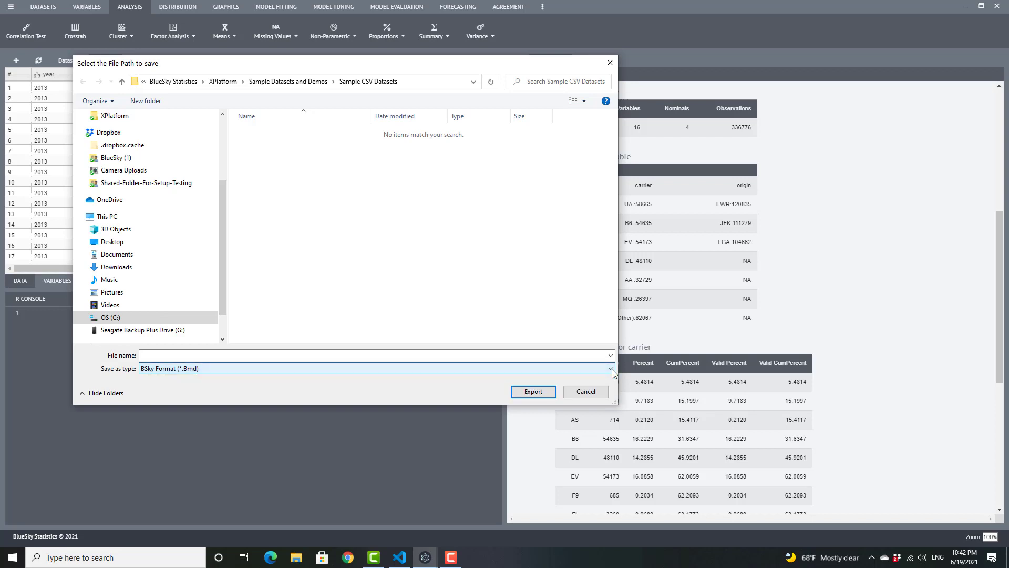
pyautogui.click(163, 354)
pyautogui.click(162, 355)
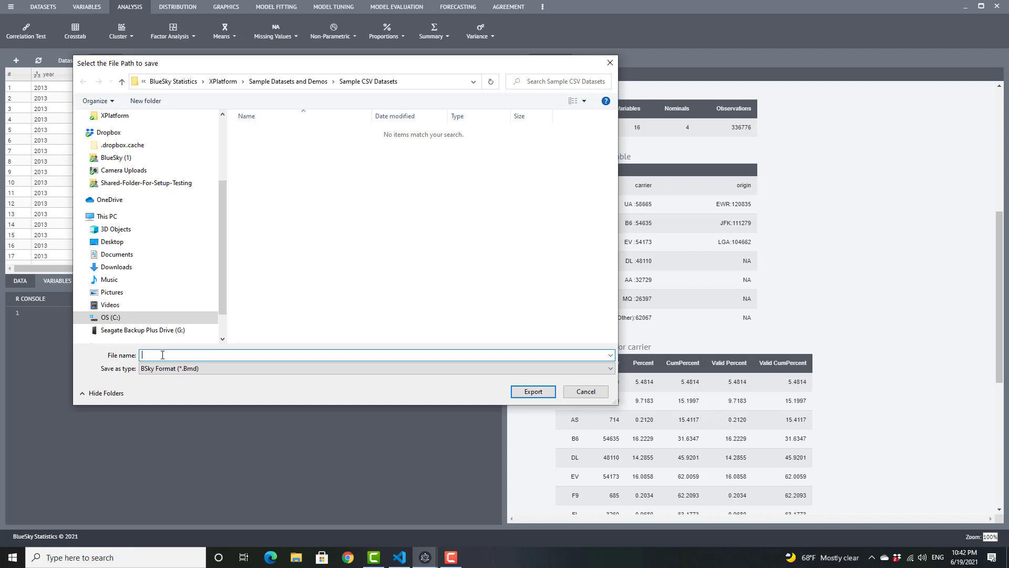
pyautogui.write('Output 1')
pyautogui.click(126, 254)
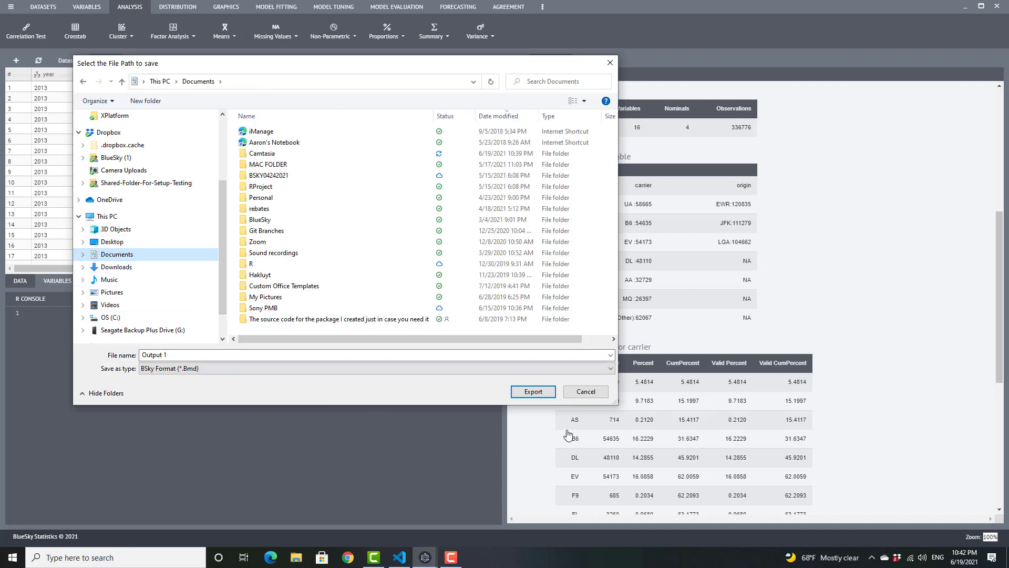
pyautogui.click(534, 392)
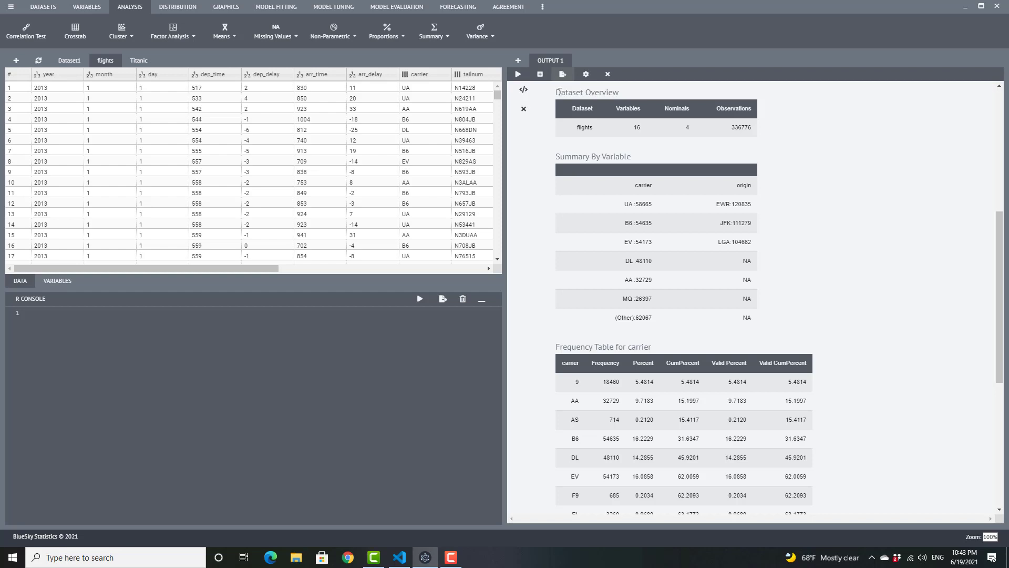
pyautogui.scroll(-5, 608, 286)
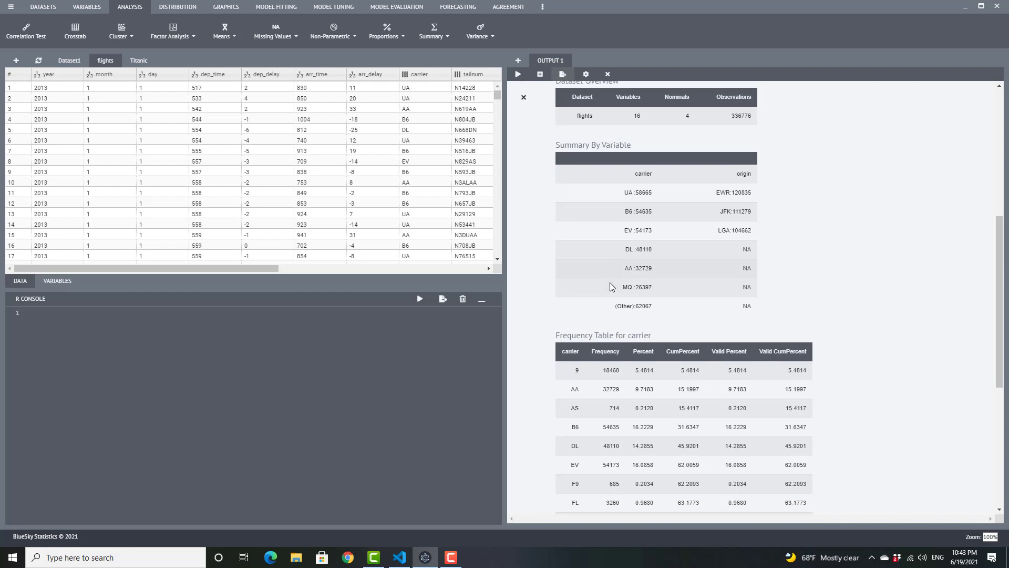
pyautogui.scroll(7, 611, 284)
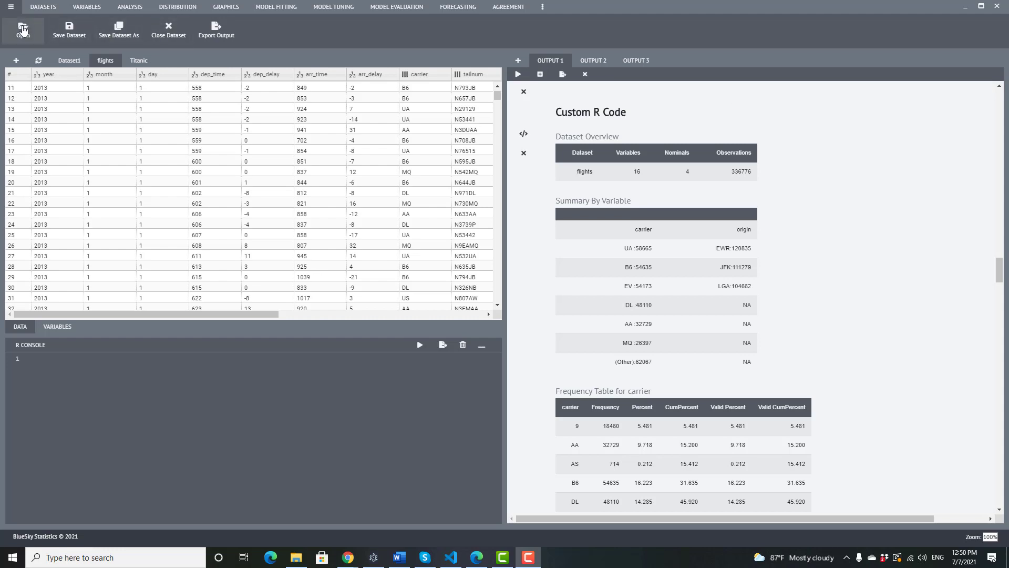
# Open the saved output file Sample Output1.Bmd from the Sample BlueSky MarkDown folder and look through its T-test tables
pyautogui.click(23, 29)
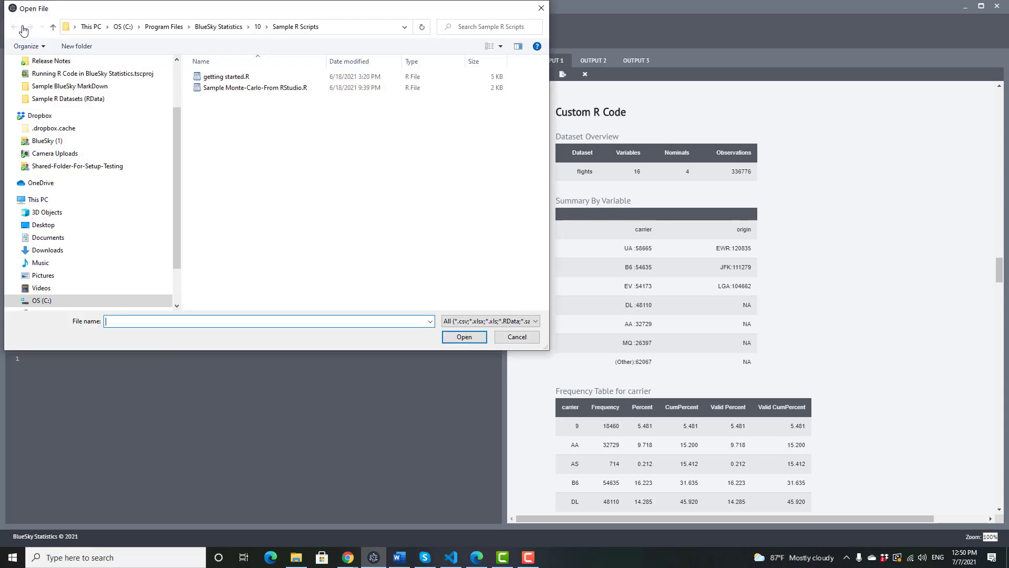
pyautogui.click(258, 28)
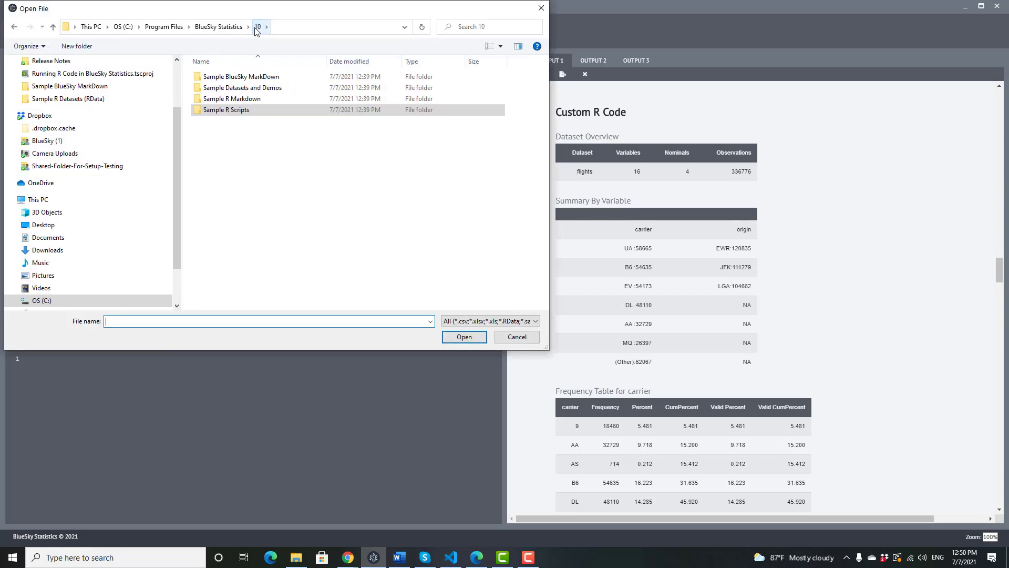
pyautogui.doubleClick(244, 78)
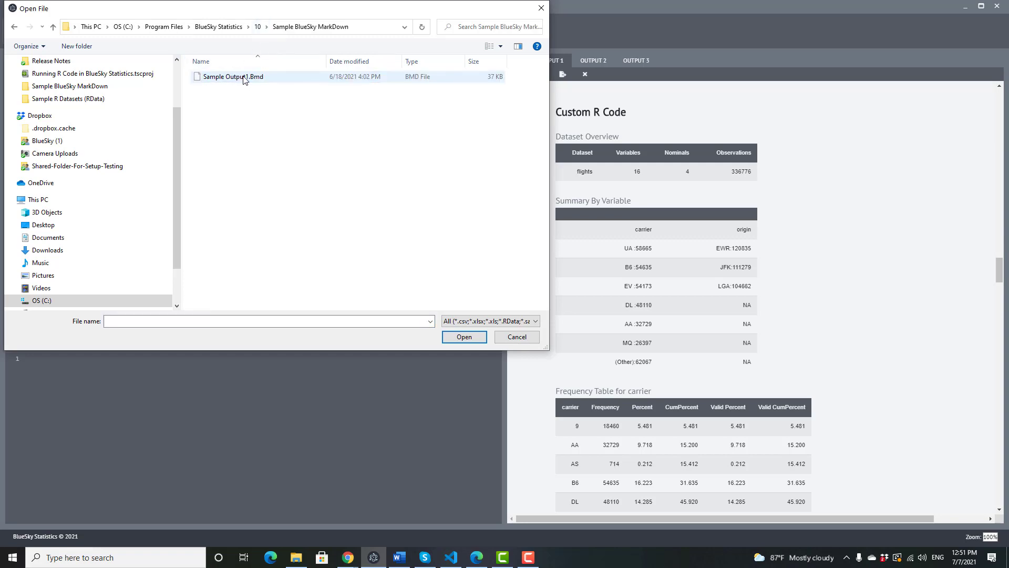
pyautogui.click(244, 79)
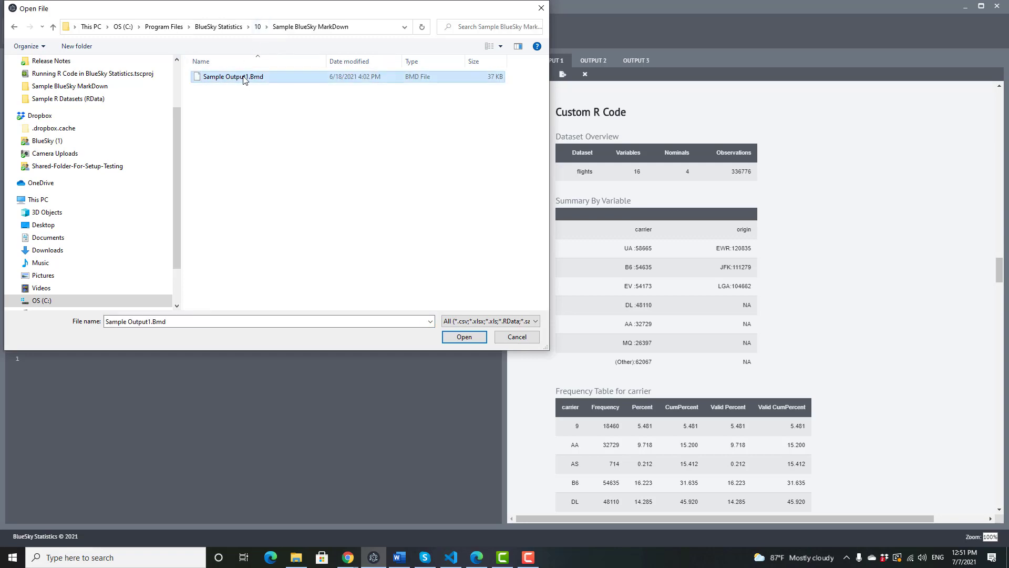
pyautogui.click(469, 339)
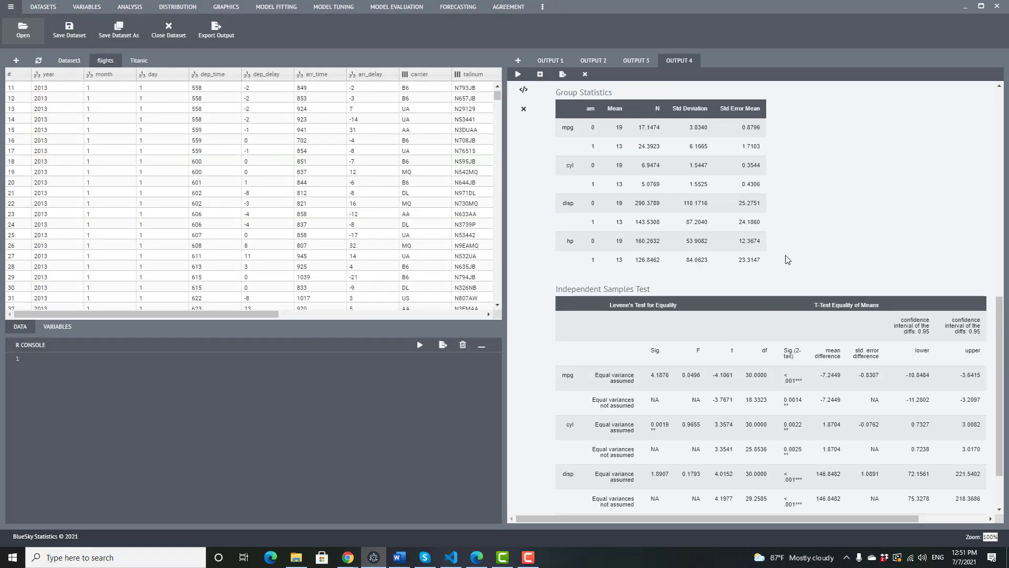
pyautogui.scroll(-3, 786, 256)
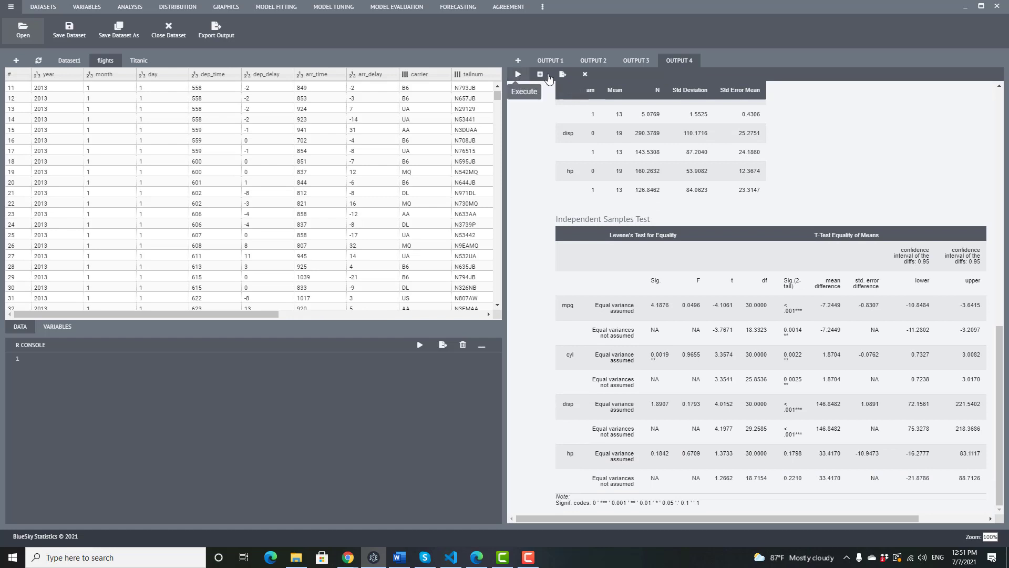
# Add a new output window, then open Sample Monte-Carlo-From RStudio.R from the Sample R Scripts folder and read through its code
pyautogui.click(518, 60)
pyautogui.click(735, 66)
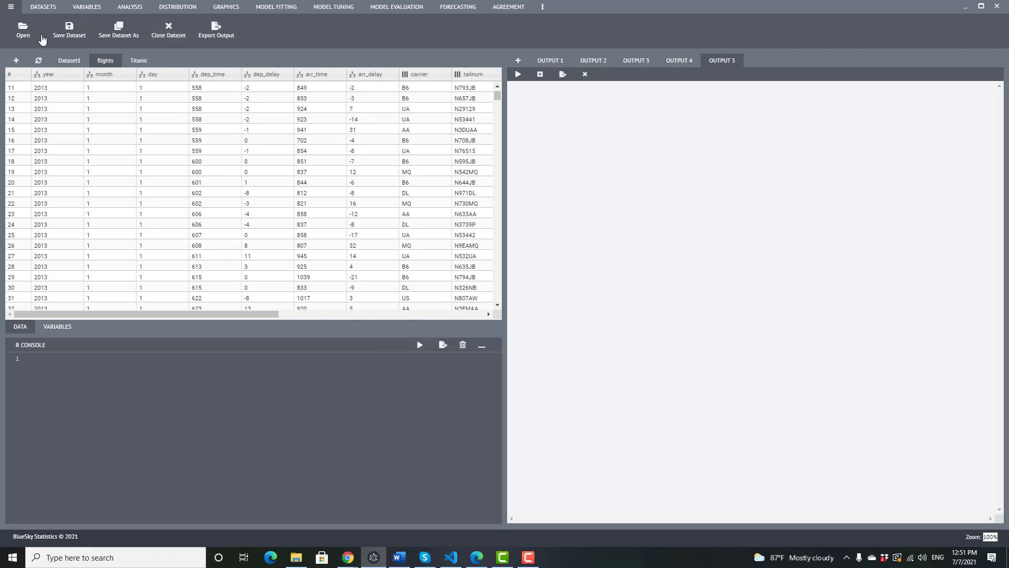
pyautogui.click(23, 35)
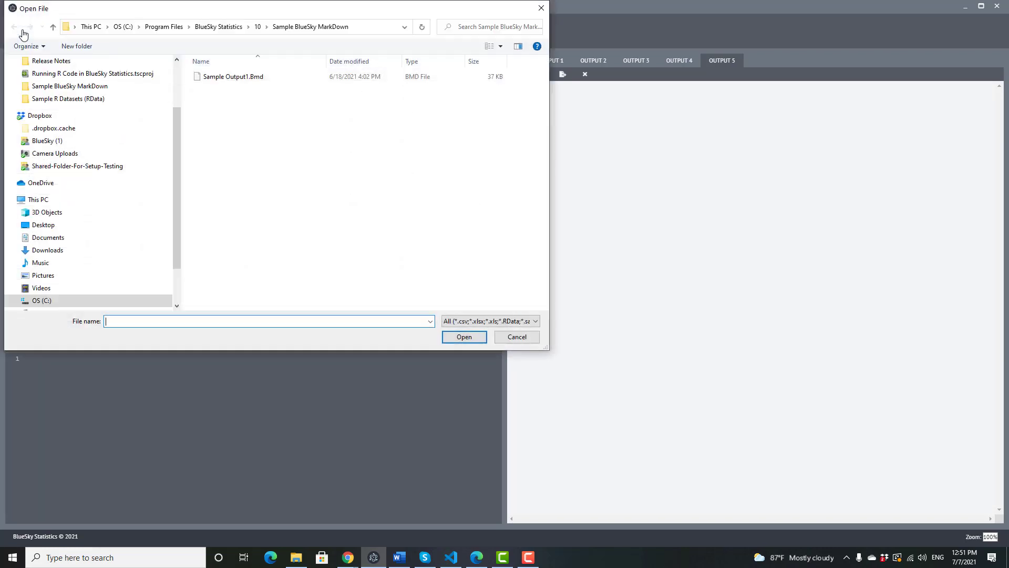
pyautogui.click(258, 30)
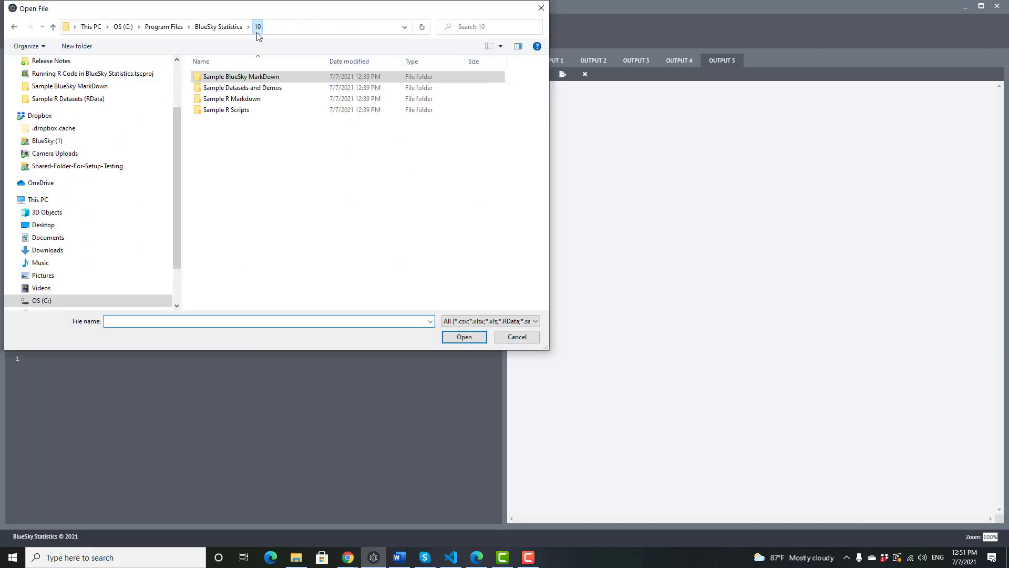
pyautogui.doubleClick(236, 111)
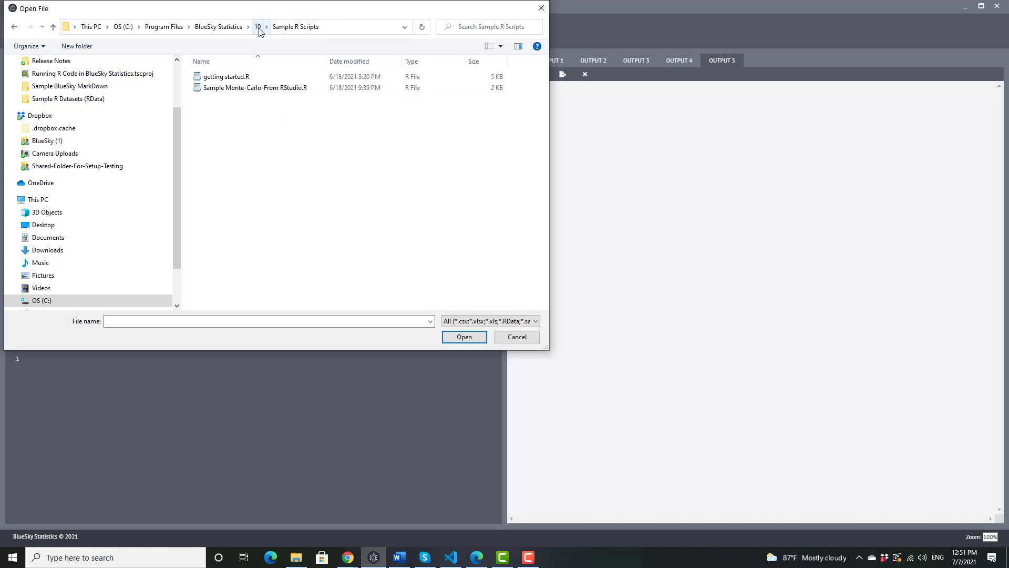
pyautogui.click(244, 88)
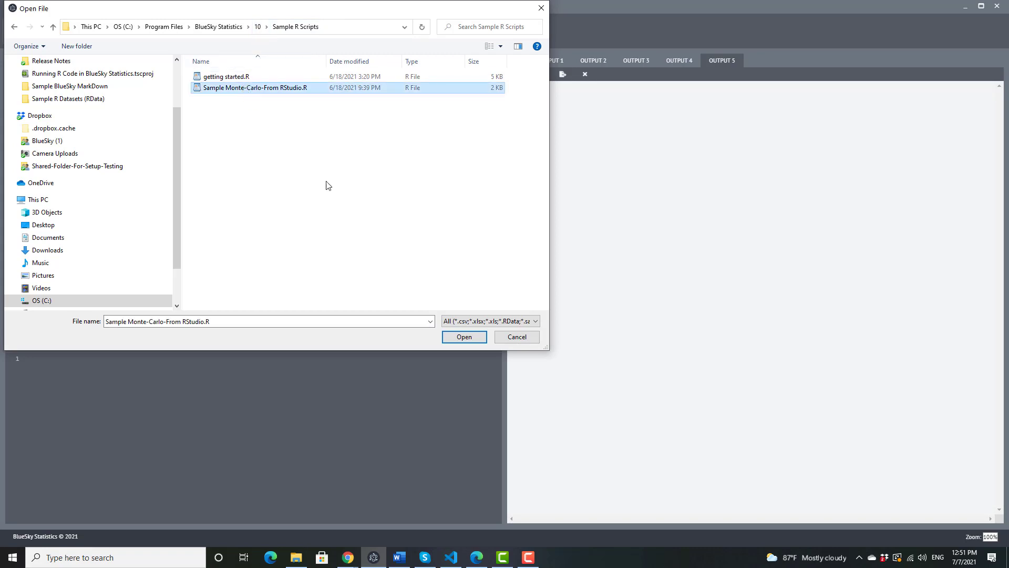
pyautogui.click(463, 337)
pyautogui.scroll(-1, 419, 403)
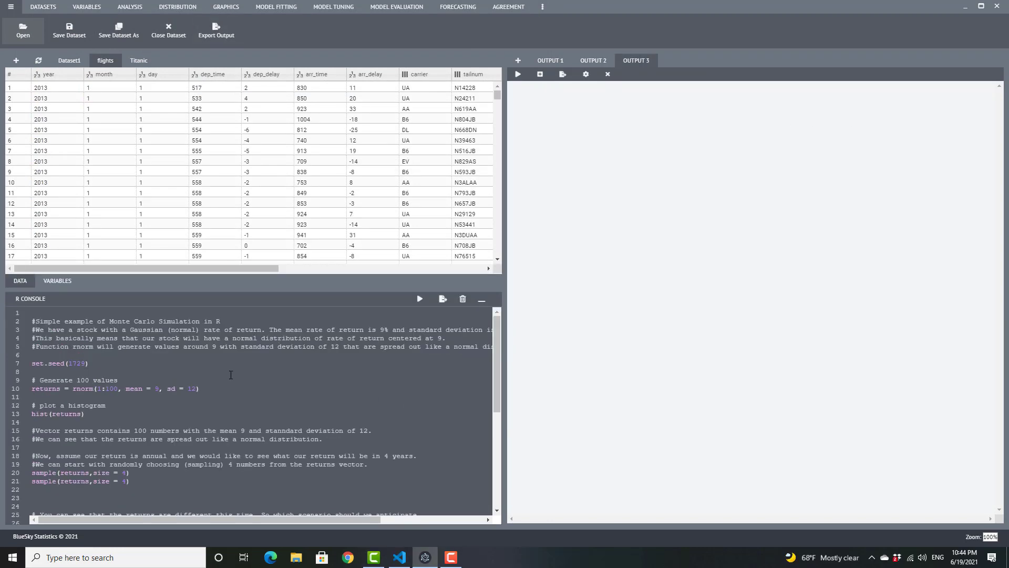
pyautogui.scroll(-4, 213, 379)
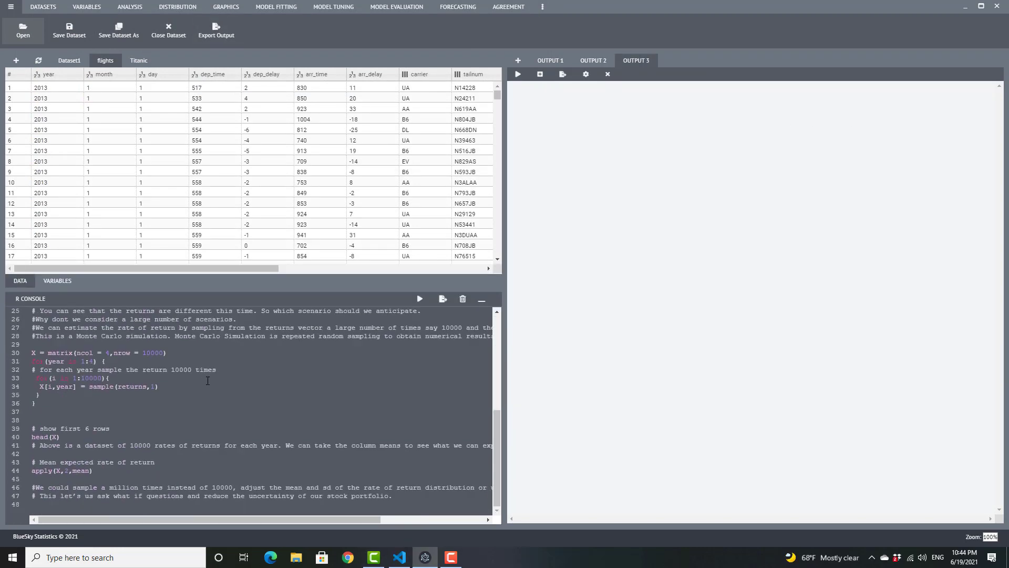
pyautogui.scroll(4, 208, 380)
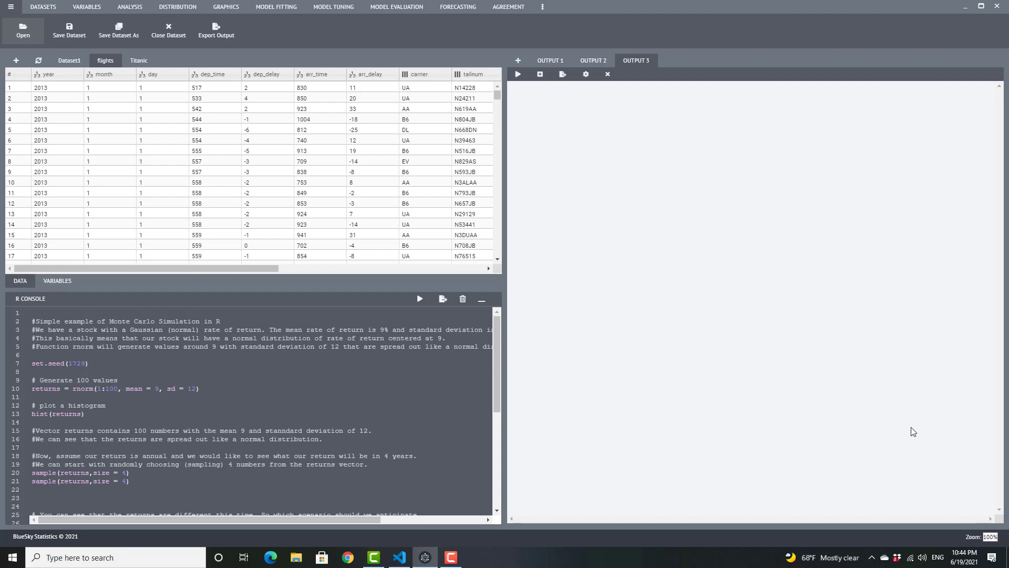
# Show the Output 2 results and set the application zoom to 125%
pyautogui.click(991, 537)
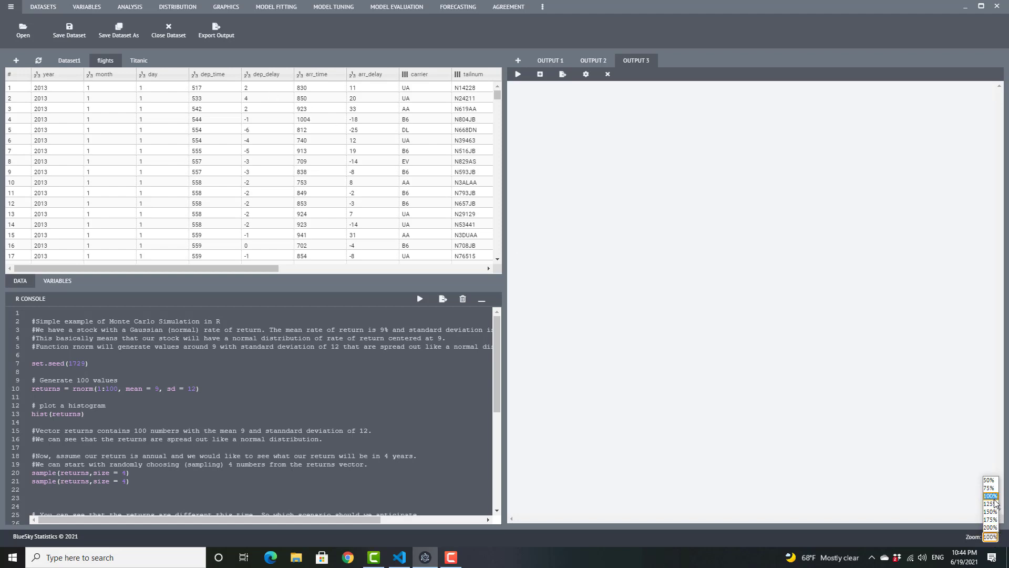
pyautogui.click(594, 61)
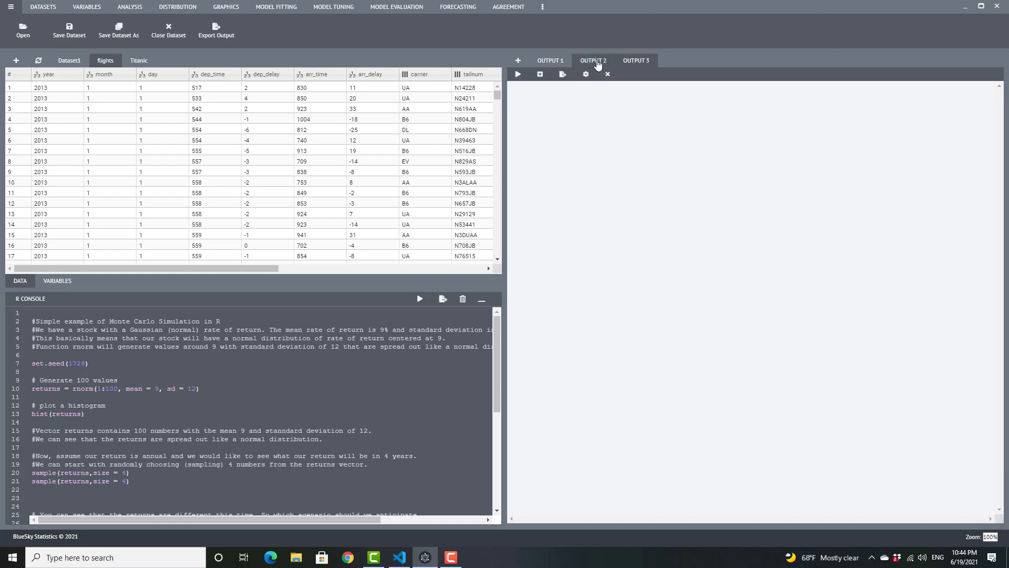
pyautogui.scroll(-2, 795, 319)
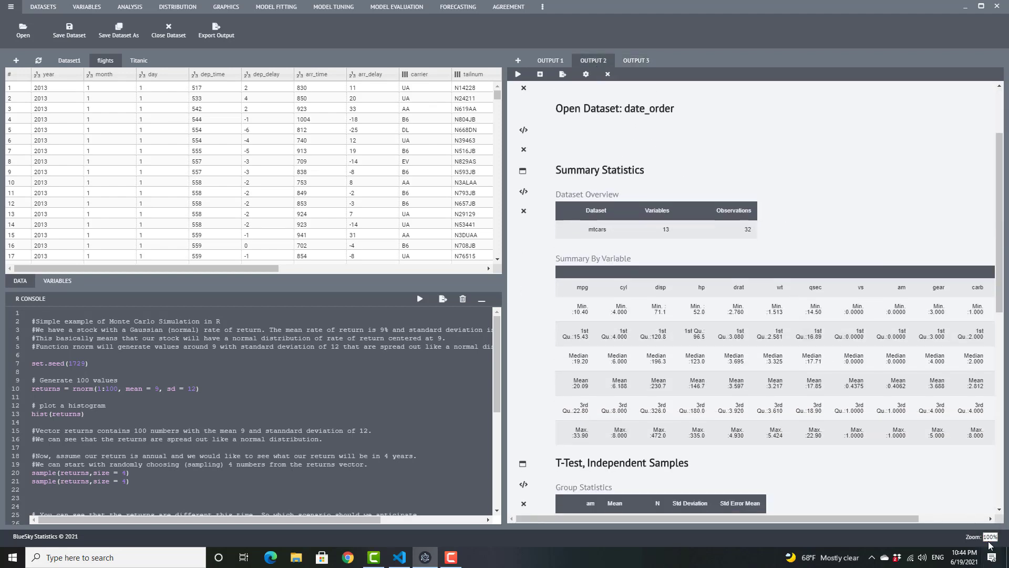
pyautogui.click(990, 537)
pyautogui.click(990, 504)
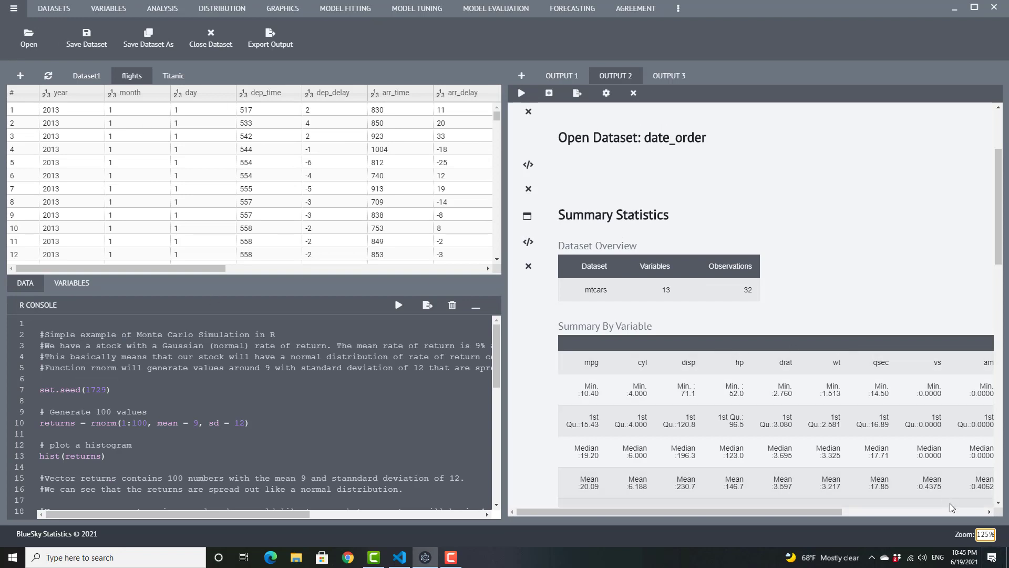
# Set the application zoom to 150% and look over the enlarged Summary Statistics output
pyautogui.click(991, 537)
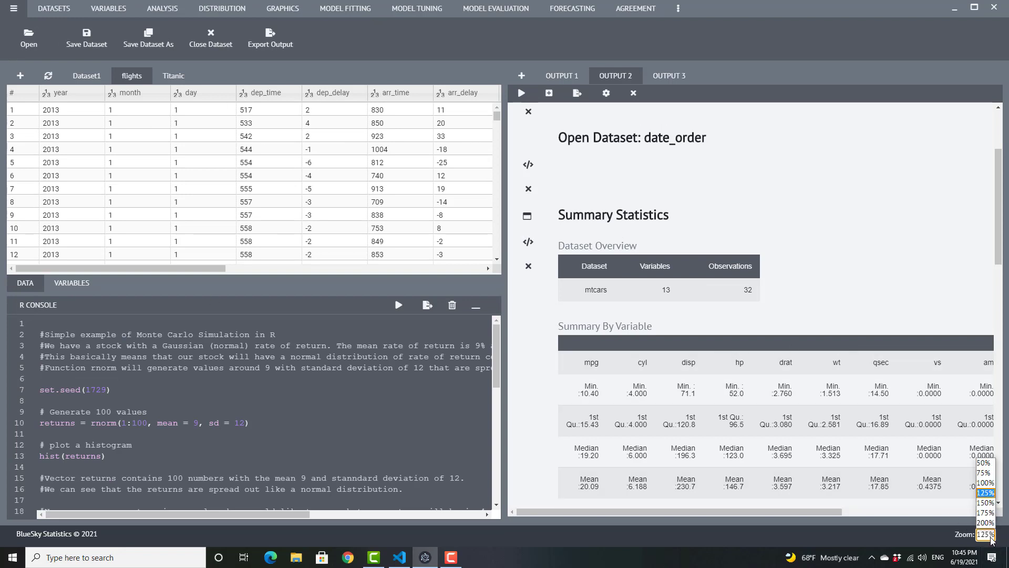
pyautogui.click(985, 502)
pyautogui.scroll(-5, 788, 345)
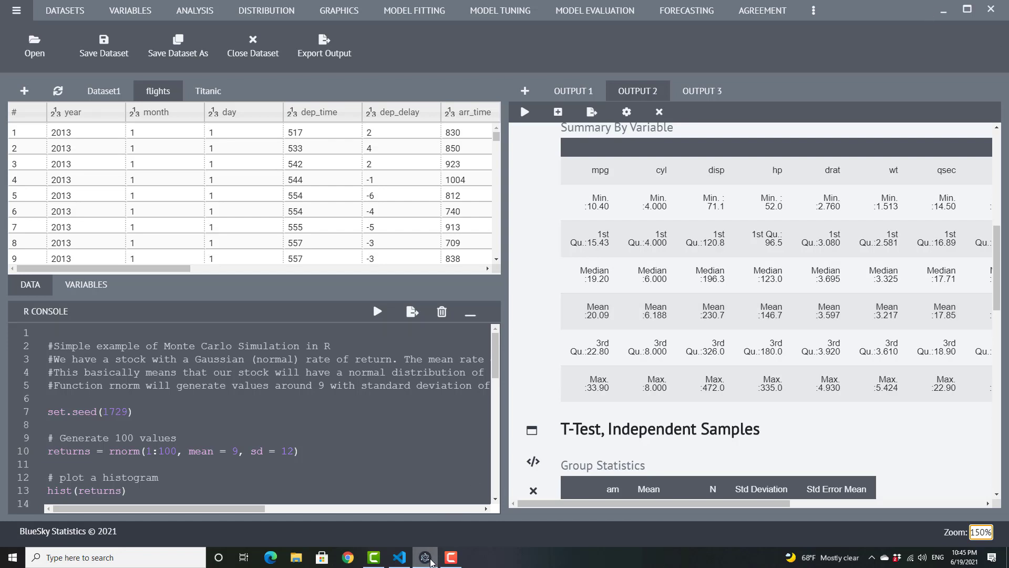
pyautogui.moveTo(430, 562)
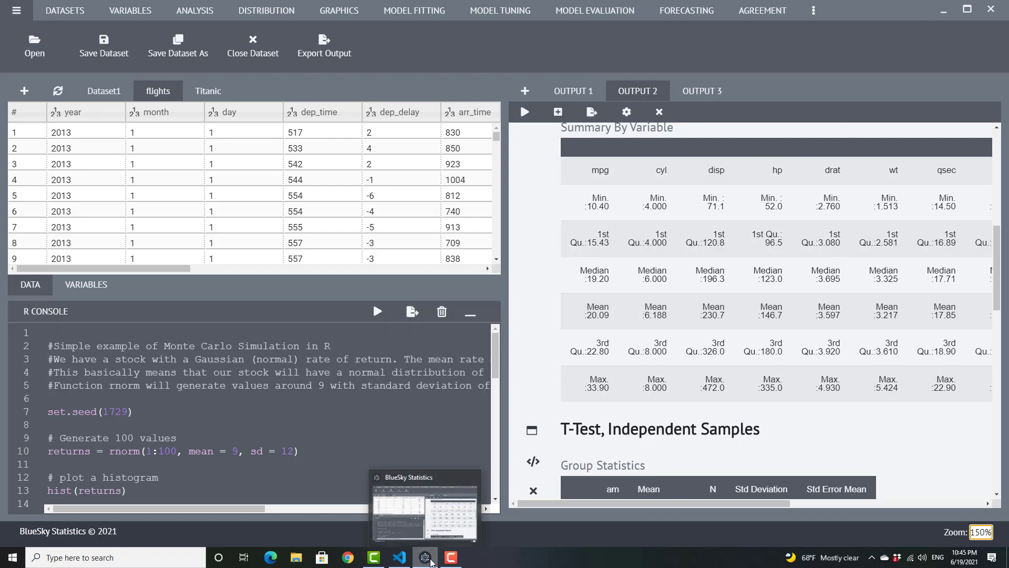